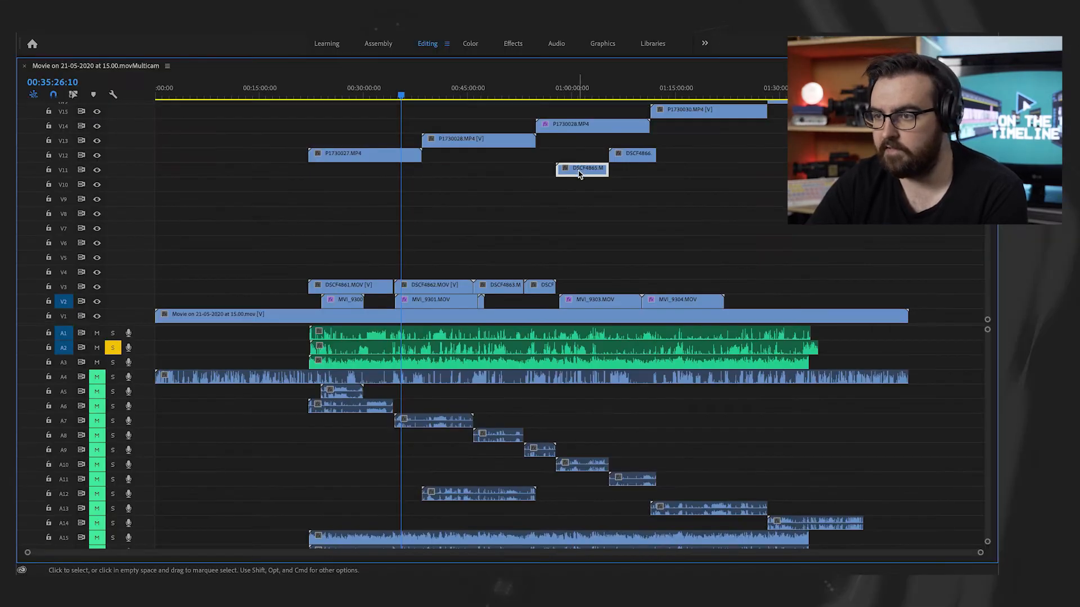
Move the DSCF4865 and DSCF4866 clips down to track V3 and all P1730027 to P1730031 clips down to V4
drag(580, 174, 578, 288)
drag(627, 155, 634, 286)
drag(410, 157, 410, 274)
drag(462, 141, 461, 272)
drag(582, 126, 583, 273)
mouse_move(682, 112)
mouse_down()
mouse_move(712, 247)
mouse_move(683, 273)
mouse_up()
drag(804, 126, 804, 301)
Gather the C0002, C0003 and C0004 clips on V5, and place the ZoomGallery and ZoomSpeaker clips on V6 and V7
scroll(647, 225, up, 4)
drag(562, 155, 562, 170)
drag(773, 140, 773, 170)
drag(725, 125, 726, 154)
drag(770, 205, 486, 131)
scroll(386, 176, up, 4)
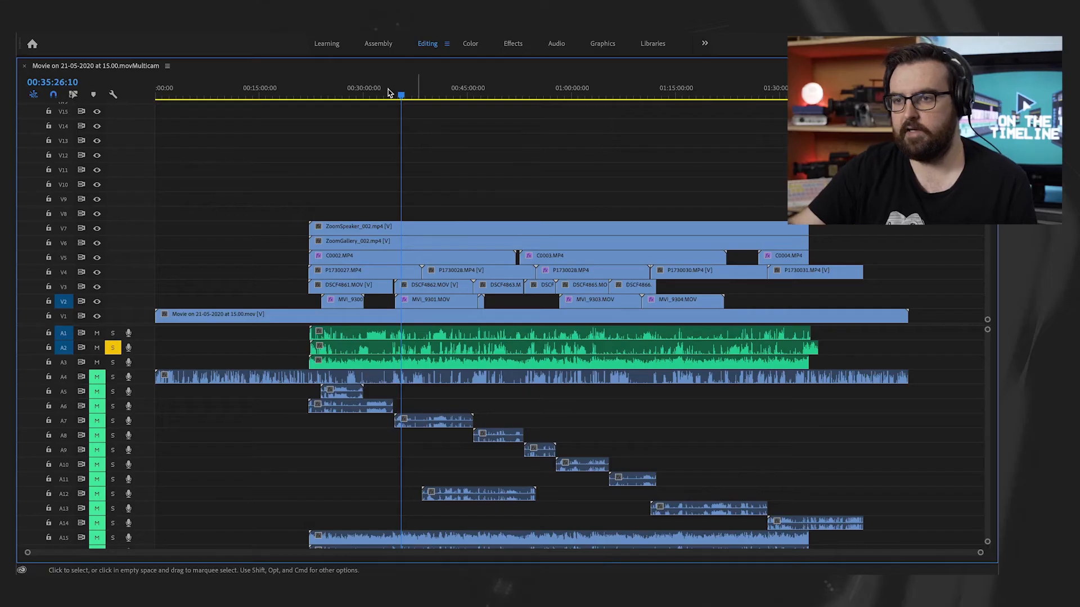
Preview the V7 picture at about 00:31:37 by toggling its track output, and delete the ZoomSpeaker_002.mp4 clip
click(374, 92)
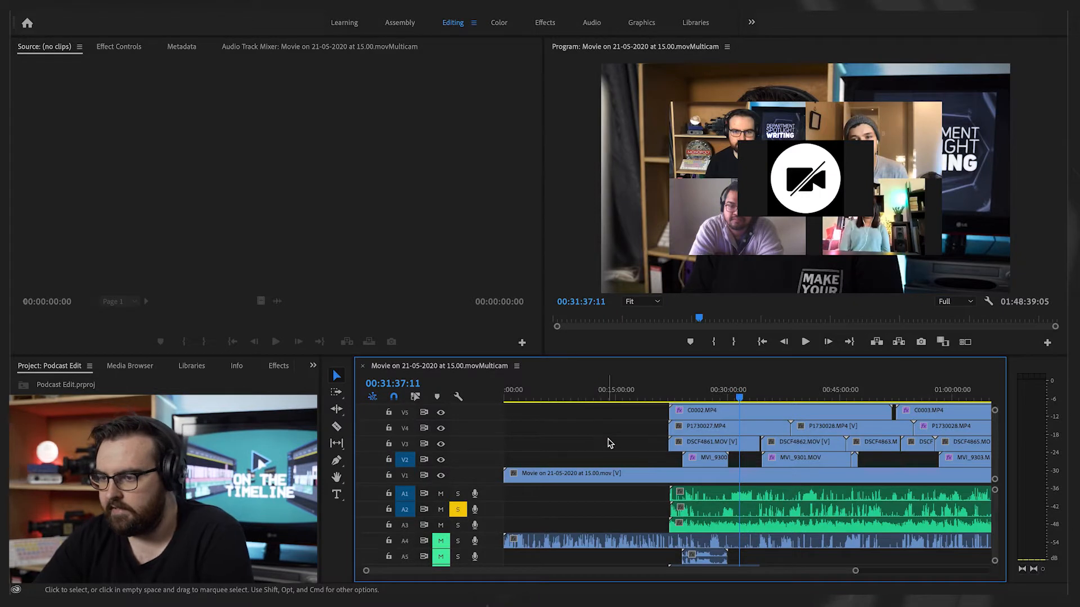
scroll(610, 443, up, 3)
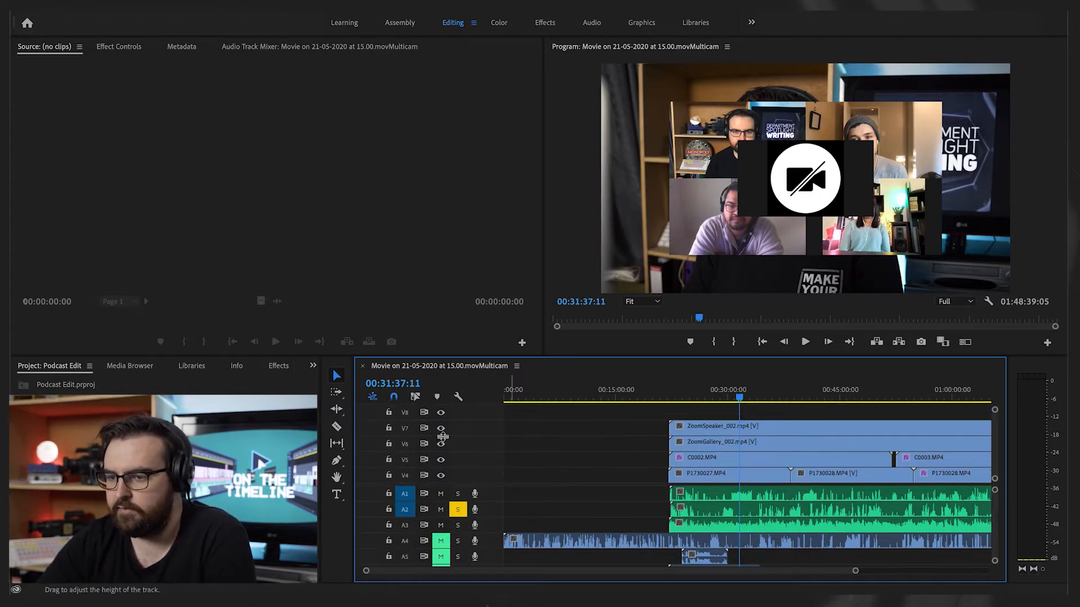
click(441, 429)
click(442, 430)
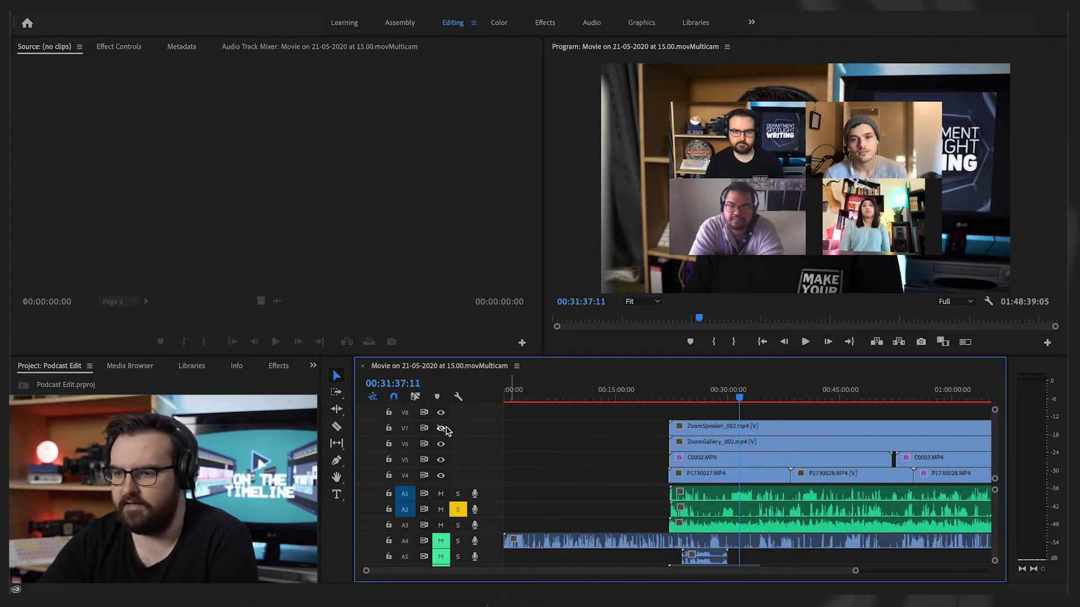
click(755, 435)
key(shift+e)
key(Delete)
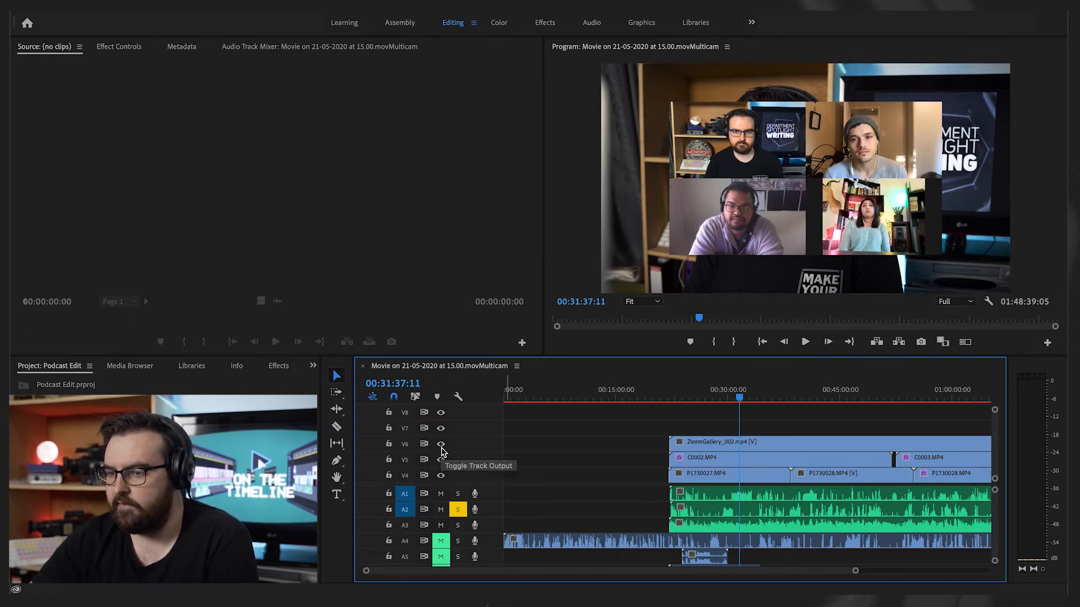
Load the ZoomGallery_002.mp4 clip in the Source Monitor and hide track V6
click(731, 447)
double_click(731, 450)
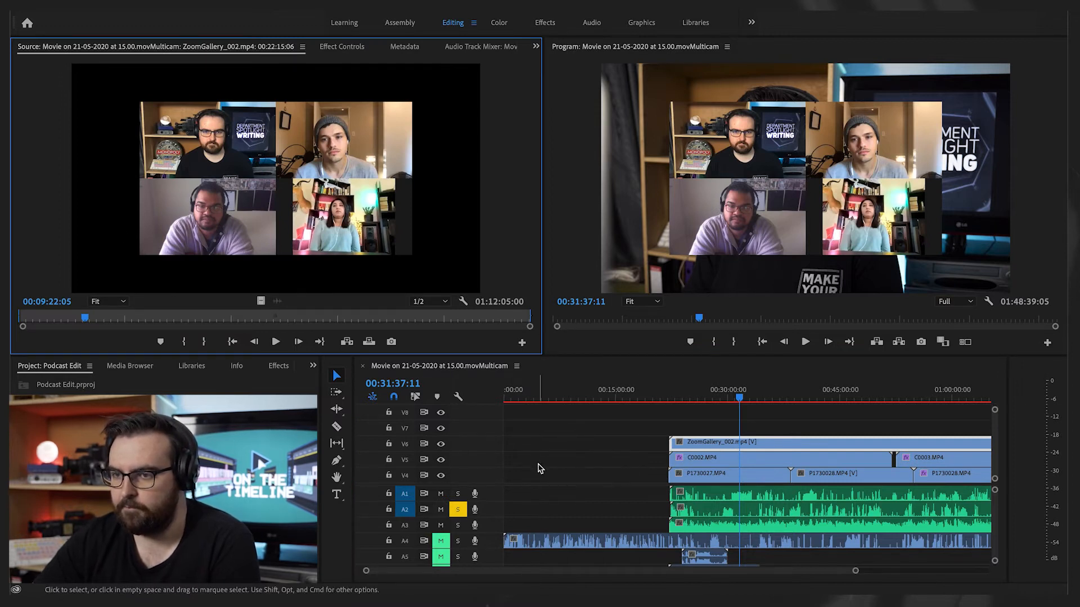
click(440, 444)
scroll(568, 463, down, 3)
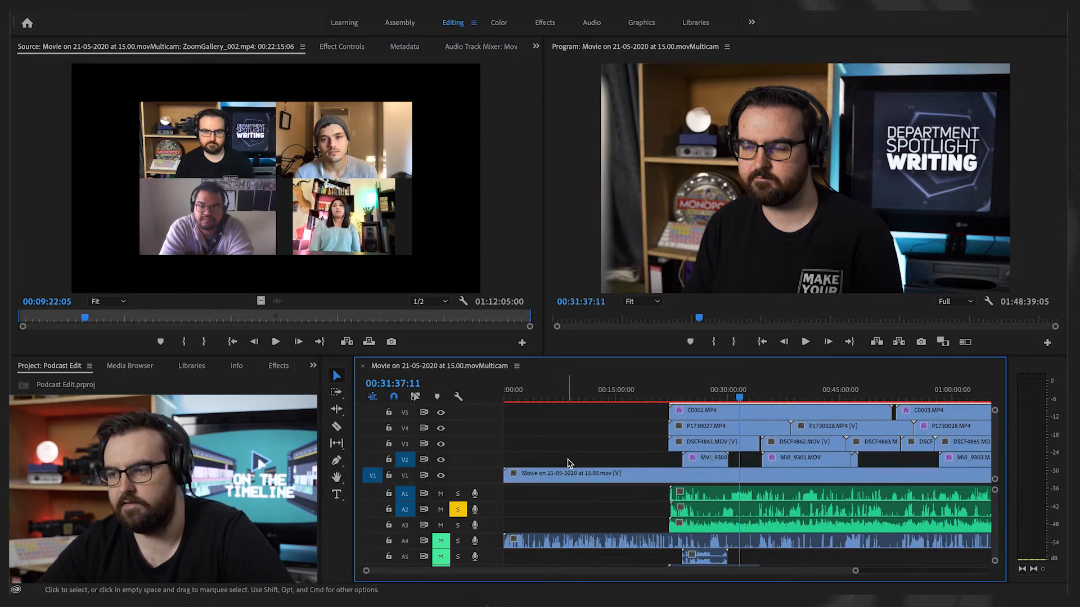
Place the playhead at 00:29:10:18 and hide tracks V5, V4, V3 and V2 to reveal the V1 clip
drag(731, 401, 721, 400)
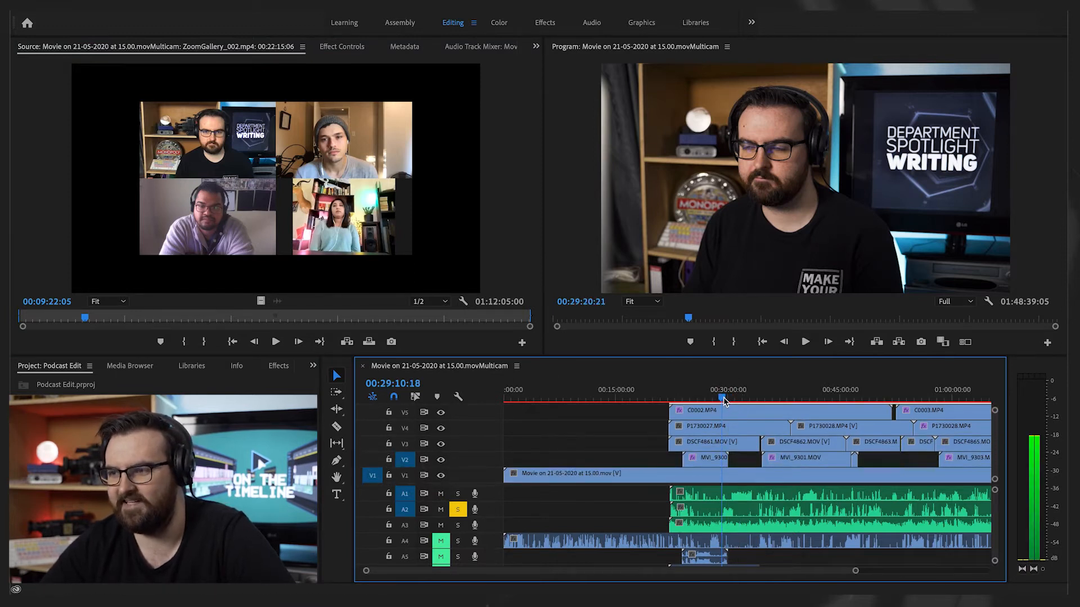
click(441, 412)
click(441, 428)
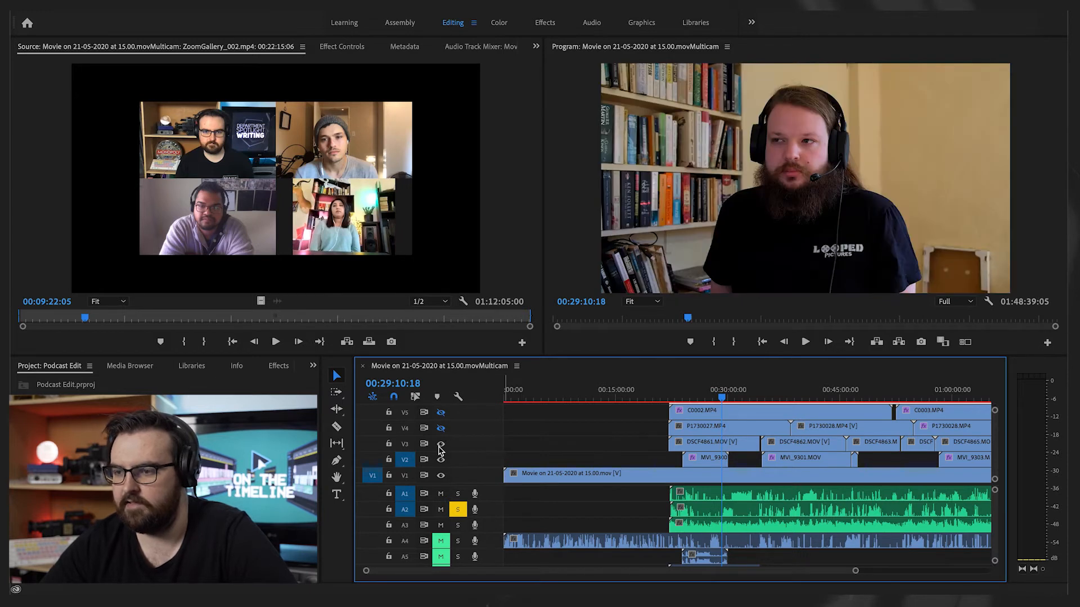
click(441, 444)
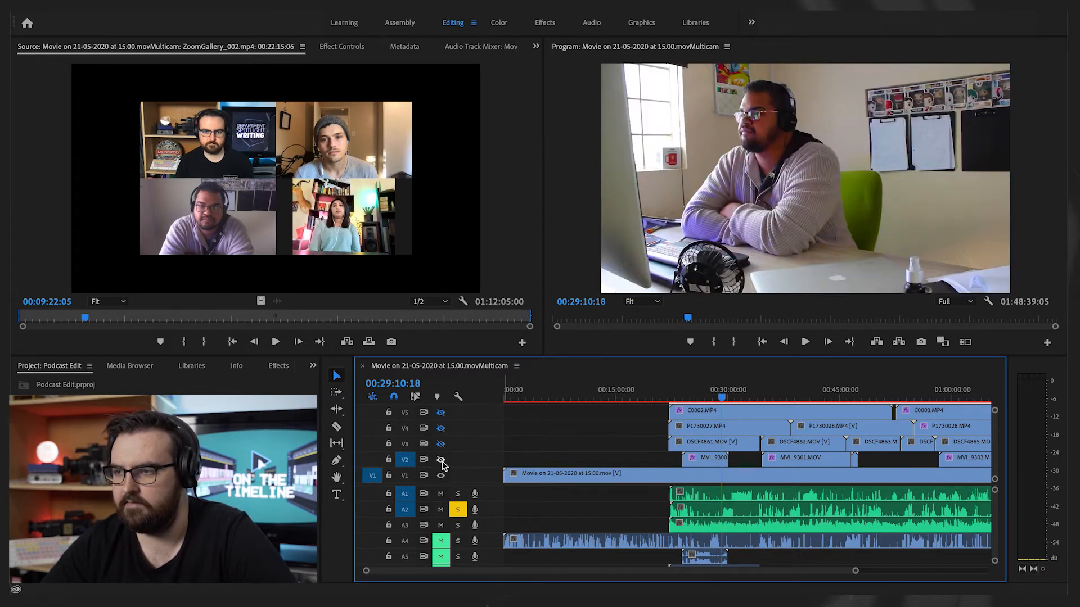
click(441, 460)
Apply Set to Frame Size to the Movie on 21-05-2020 clip on V1
click(668, 480)
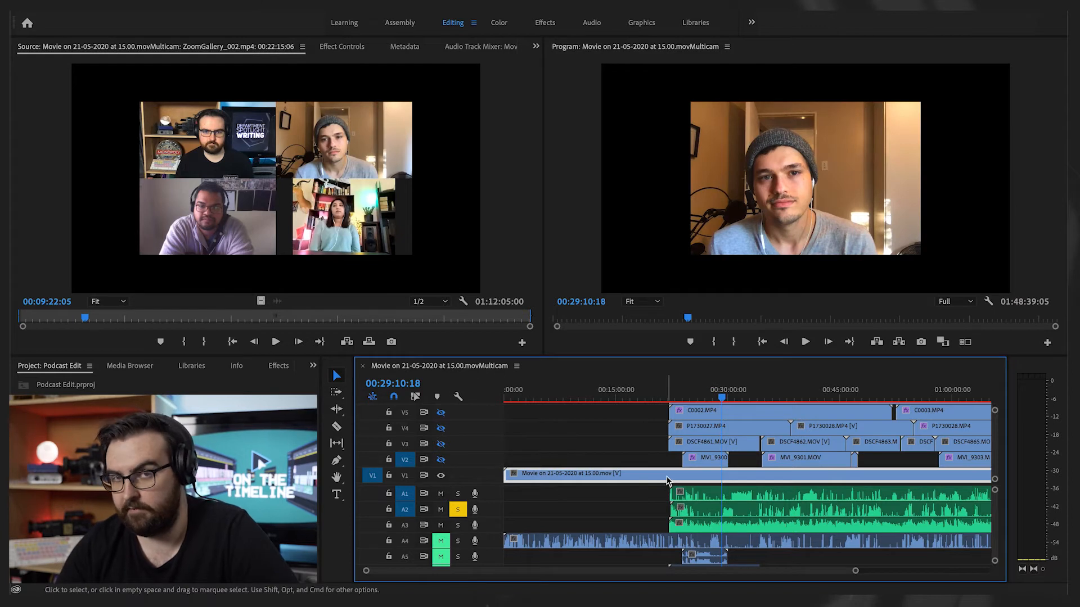
right_click(667, 479)
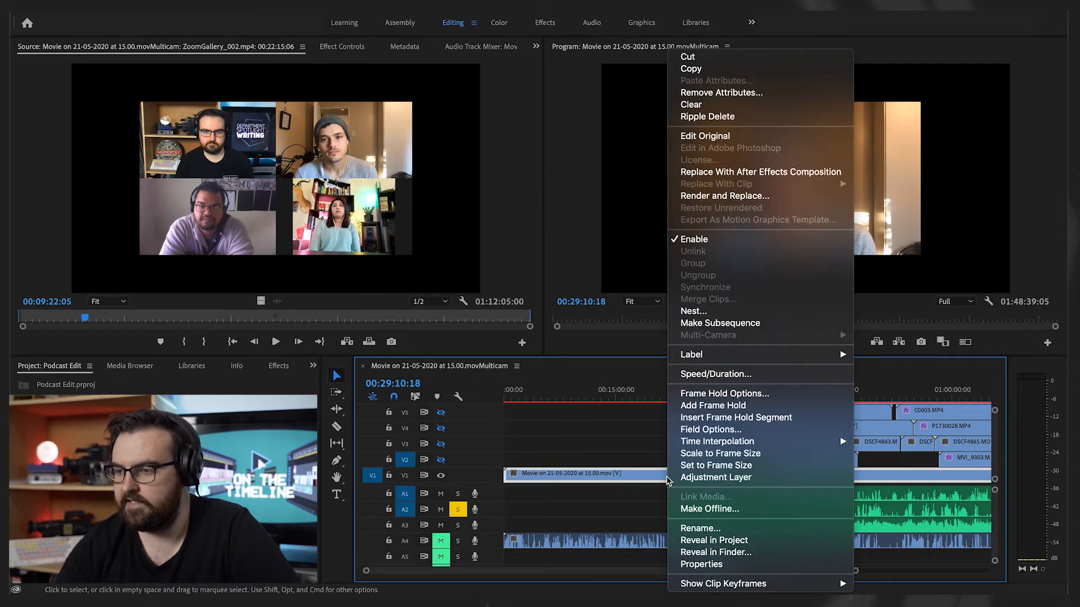
click(703, 466)
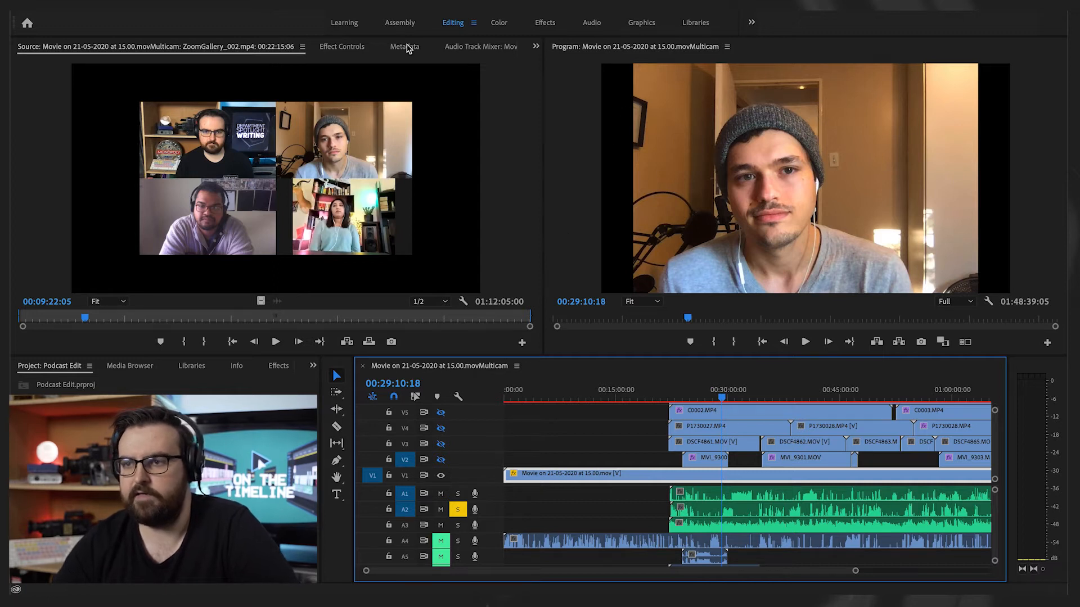
Set the V1 clip's scale to 178 and its vertical position to 479
click(341, 47)
click(224, 123)
text(175)
key(Return)
key(Up)
key(Up)
key(Up)
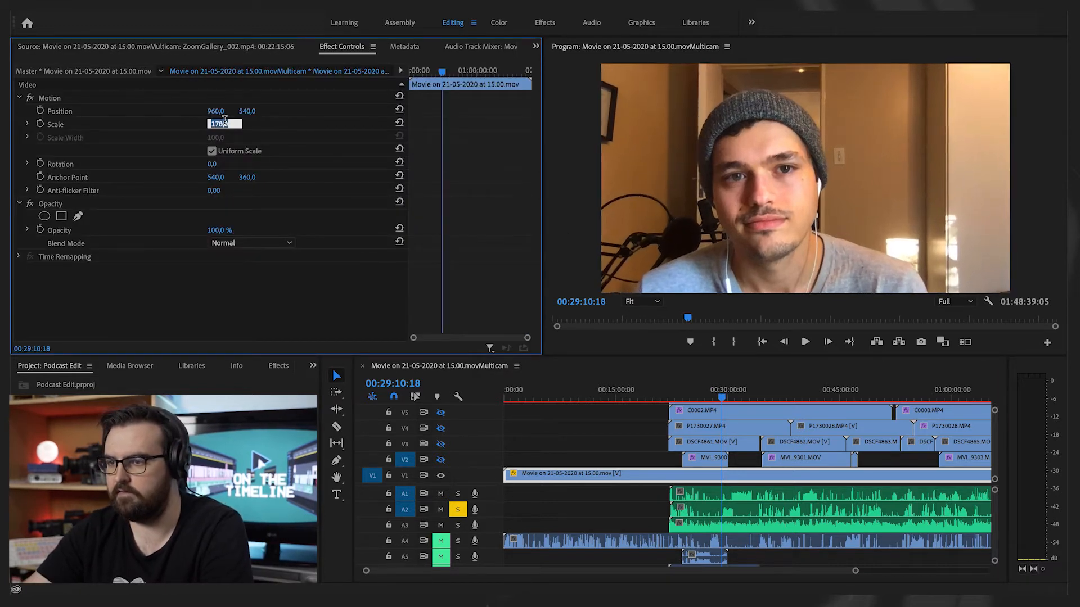
key(Return)
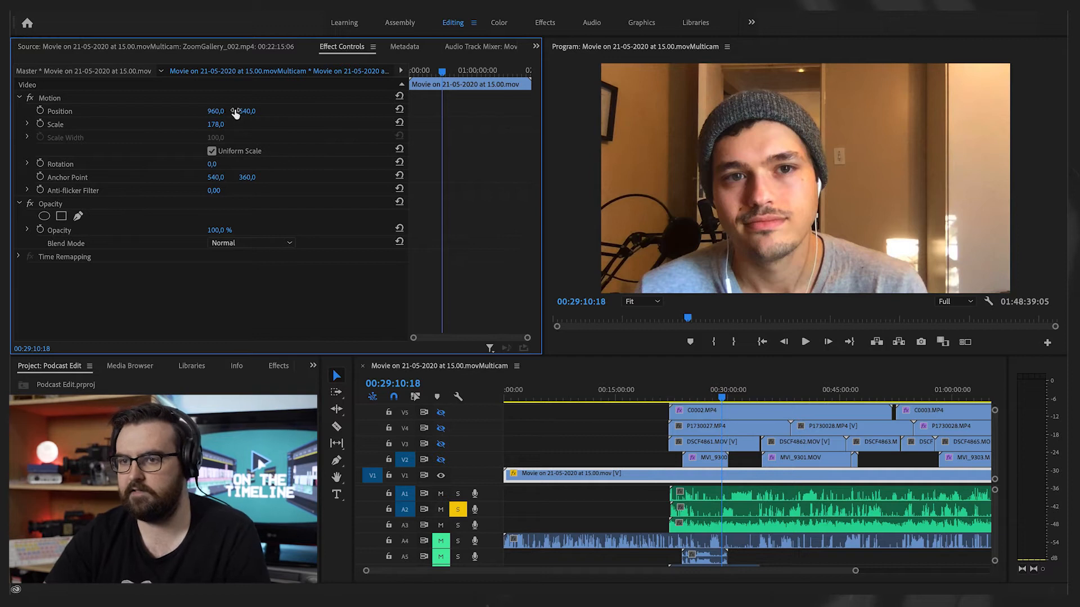
drag(248, 111, 213, 111)
Turn on the output of tracks V2 and V6 to compare the MVI footage with the Zoom gallery recording
scroll(451, 482, right, 3)
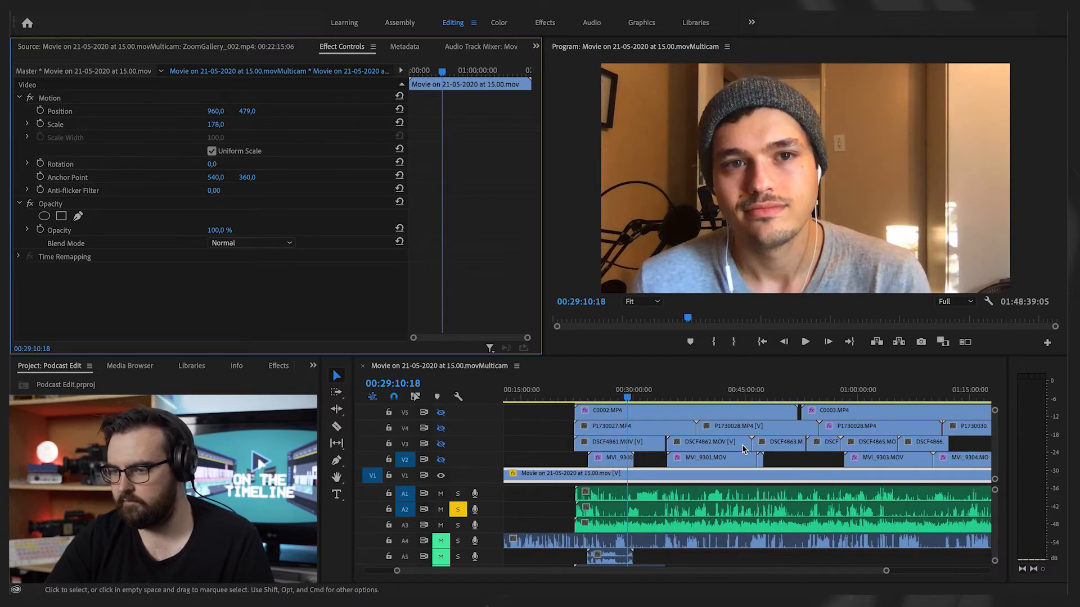
click(442, 460)
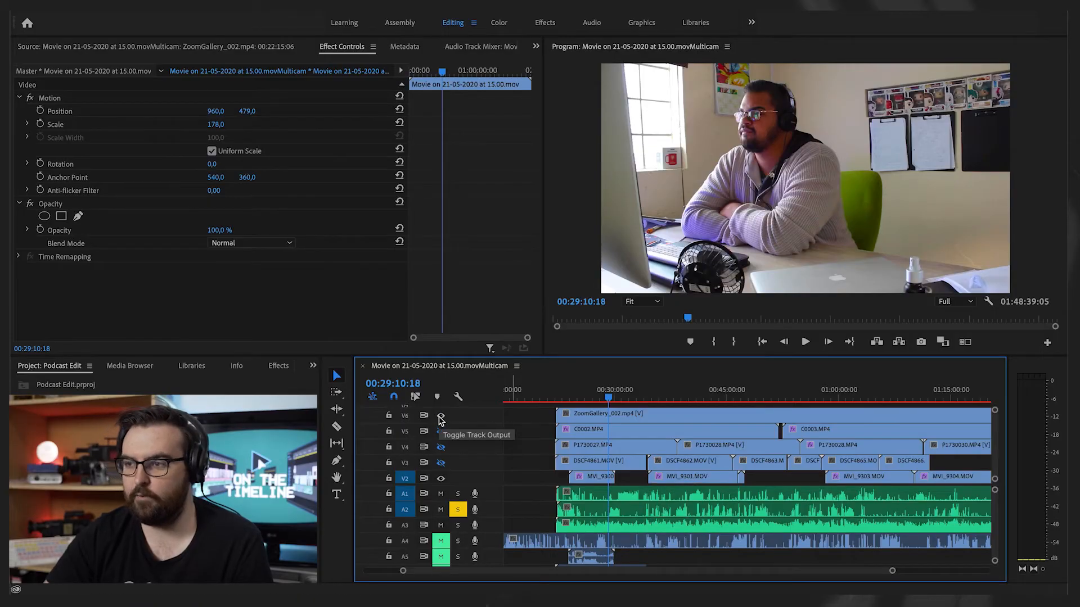
click(441, 416)
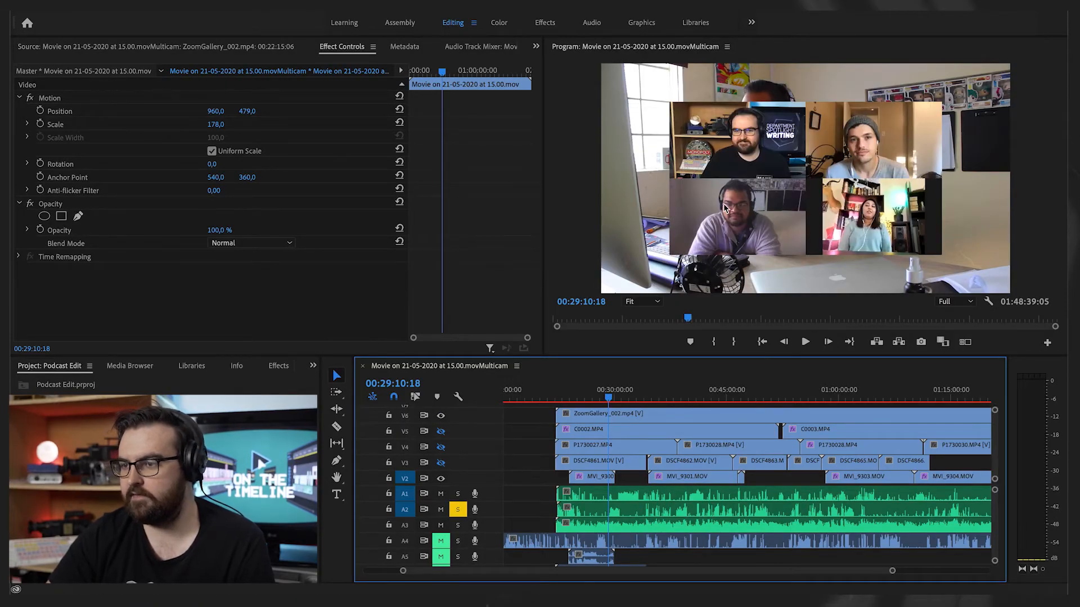
Set the scale of the ZoomGallery_002.mp4 clip on V6 to 300
click(623, 412)
key(backslash)
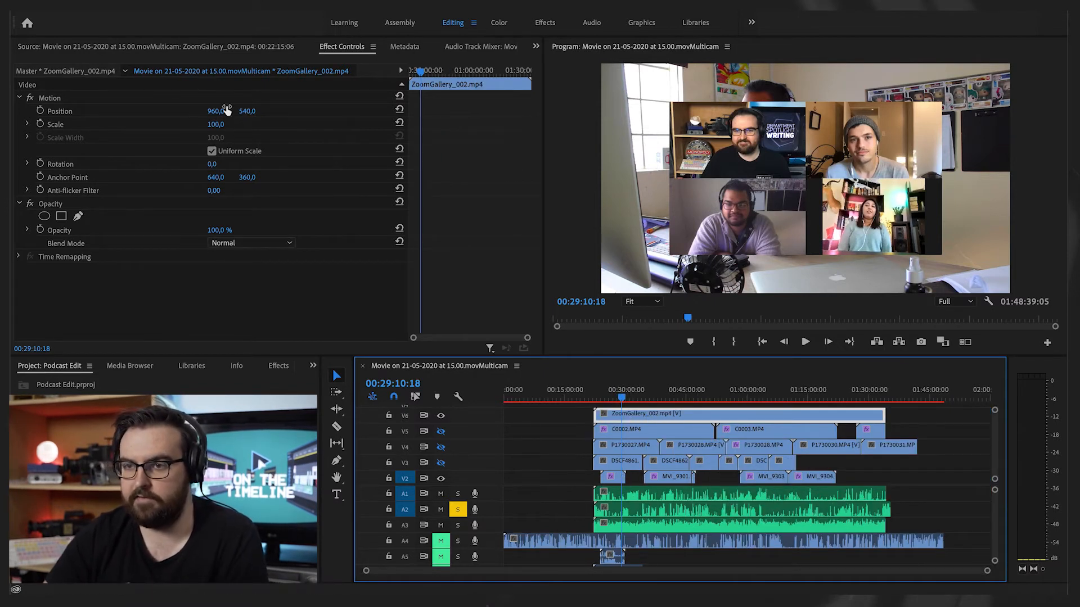
click(225, 123)
text(3)
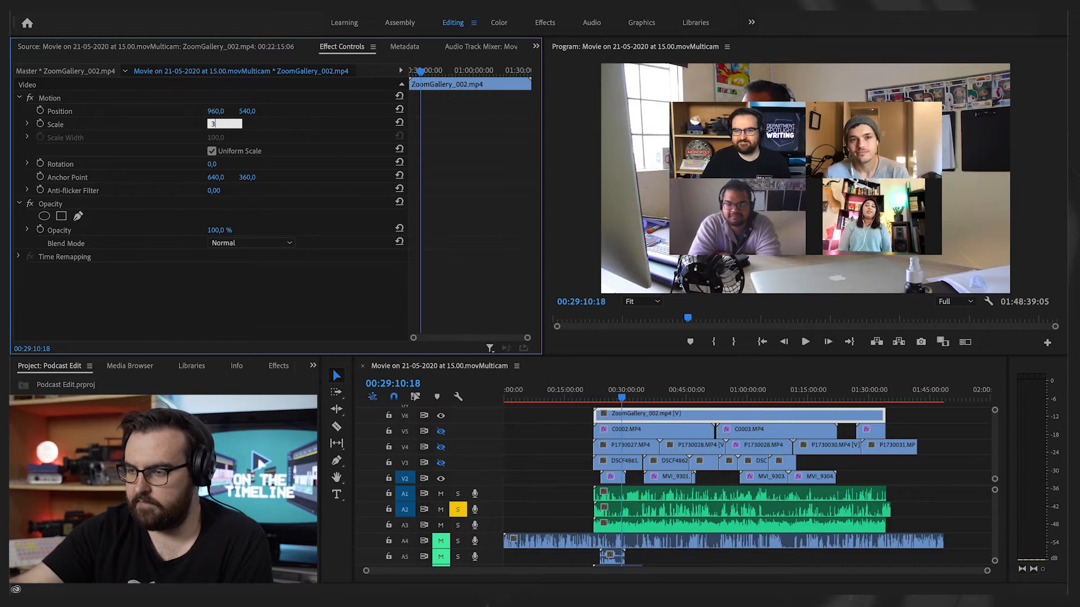
text(00)
key(Return)
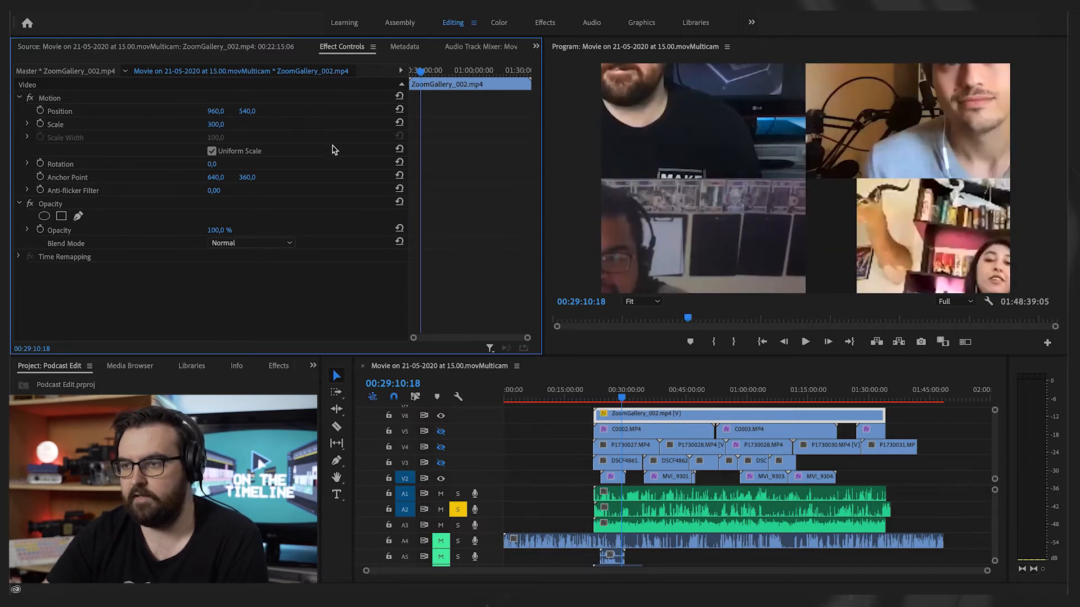
Set the ZoomGallery_002.mp4 clip's position to 1920, 0 so its lower-left participant fills the frame
drag(217, 114, 221, 111)
click(221, 111)
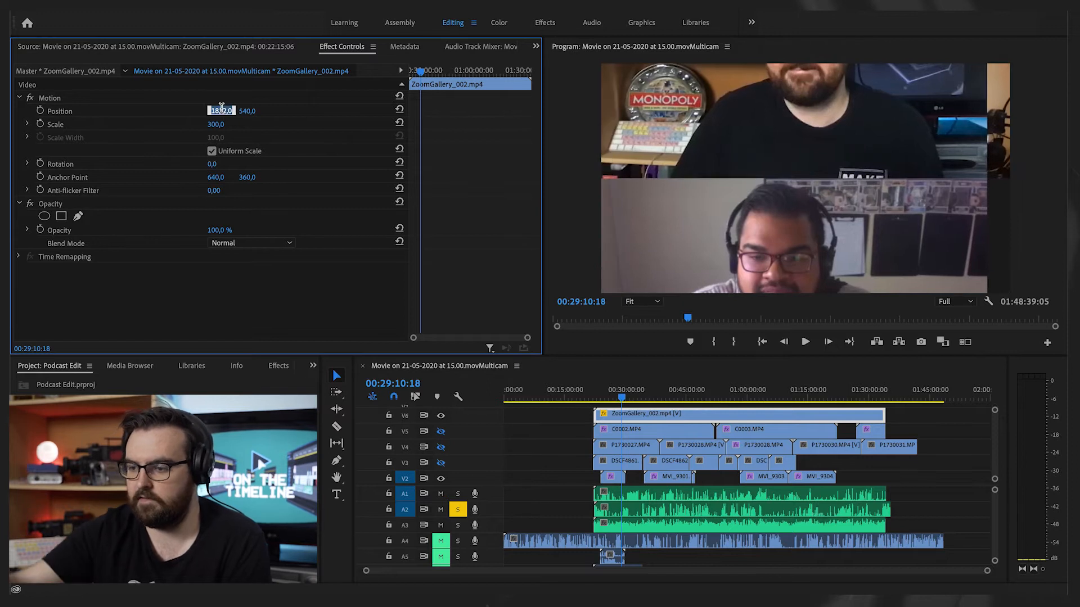
text(1920)
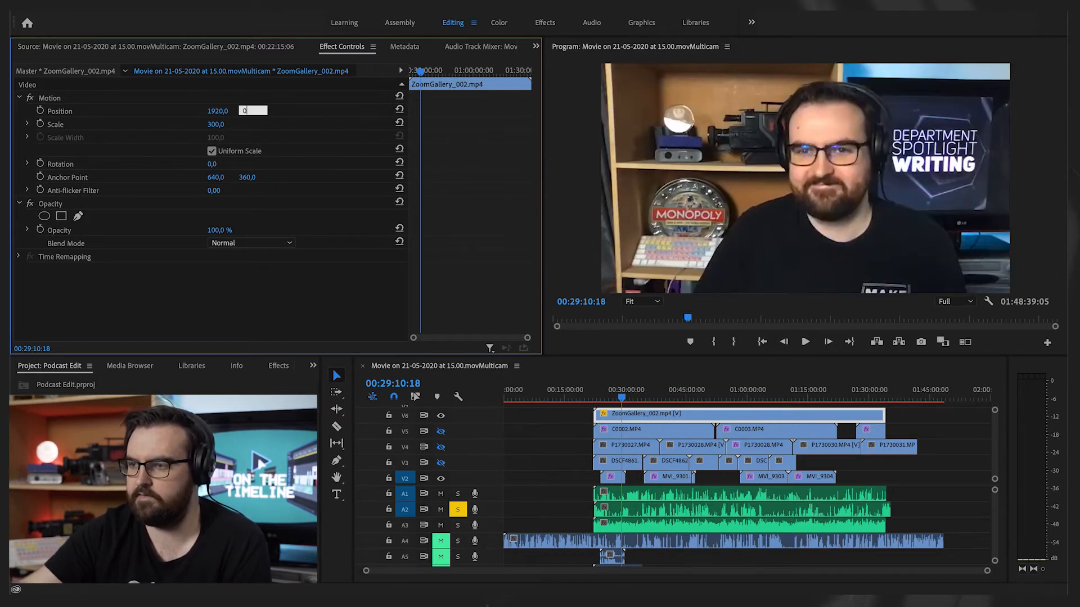
key(Return)
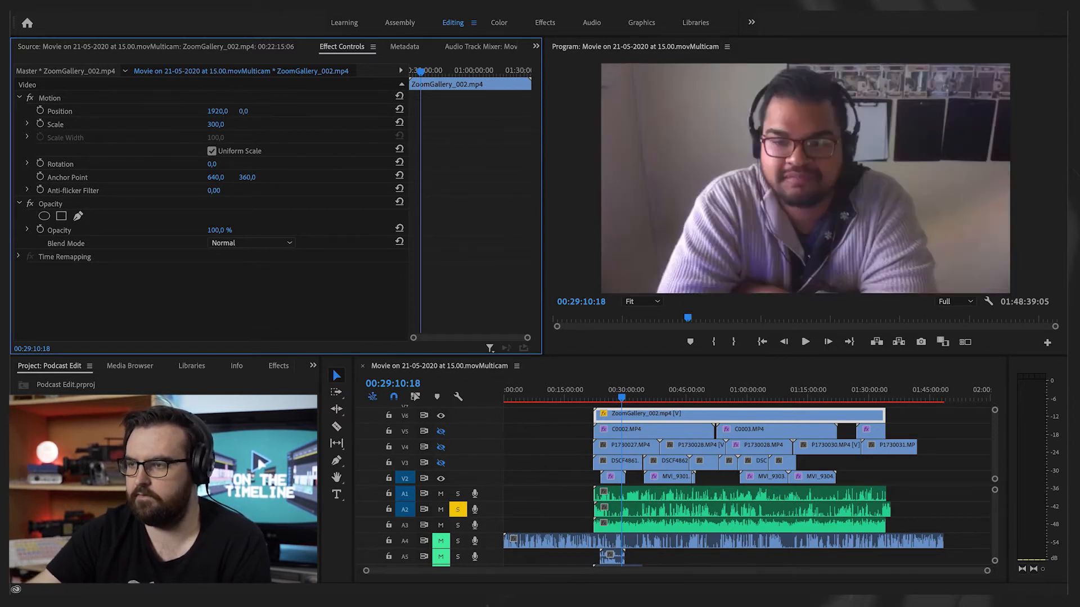
Cut the ZoomGallery clip at the end of MVI_9300 and start of MVI_9301, and move that segment into the V2 gap
click(622, 399)
key(=)
key(=)
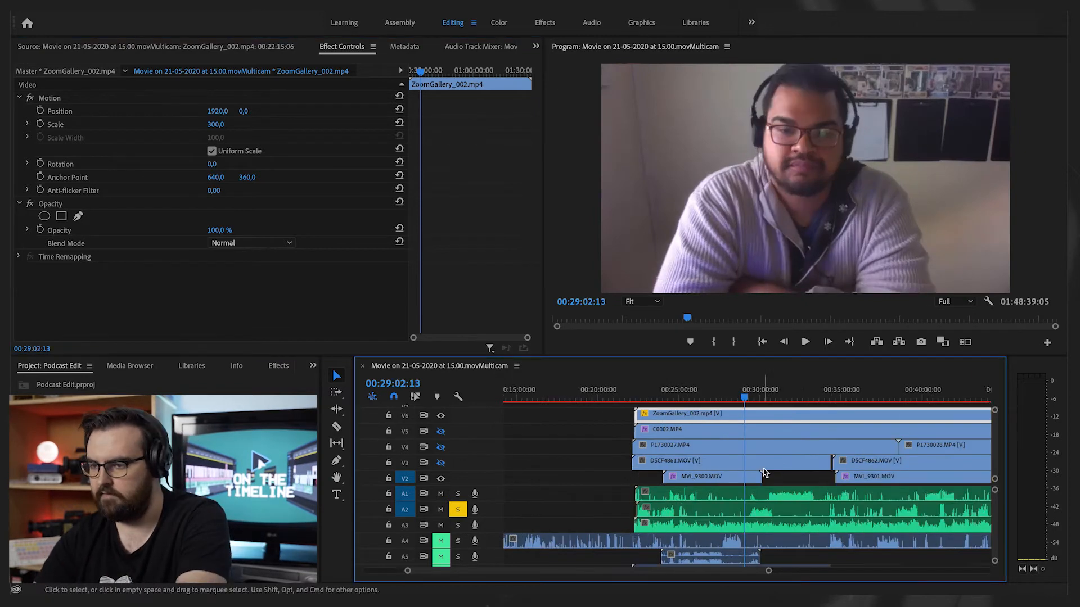
scroll(763, 474, right, 3)
key(c)
click(668, 415)
click(741, 417)
key(v)
drag(710, 423, 708, 481)
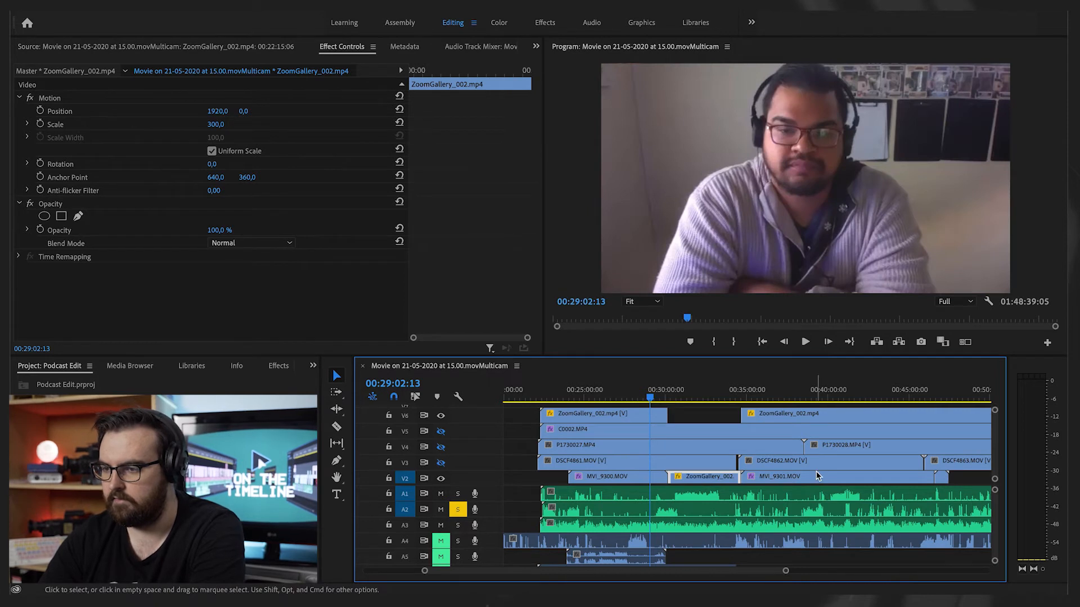
Cut the ZoomGallery clip at the end of MVI_9301 and start of MVI_9303, and move that segment into the V2 gap
scroll(700, 450, right, 4)
key(c)
click(686, 418)
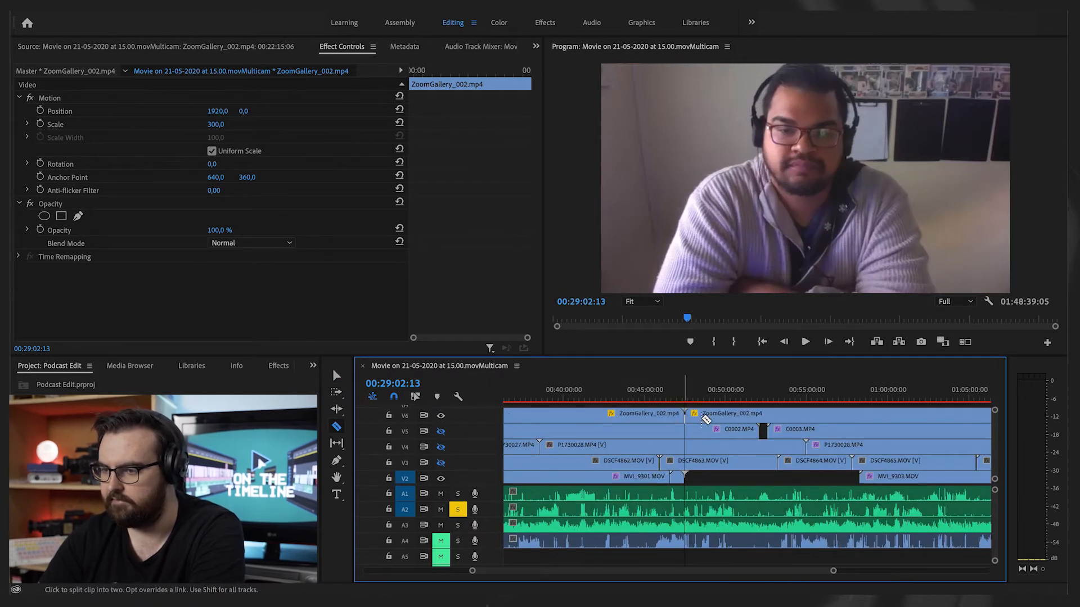
click(860, 418)
key(v)
drag(831, 417, 832, 471)
Split the ZoomGallery clip at the end of MVI_9304 and move its final segment down to V2
scroll(847, 457, right, 8)
drag(740, 418, 741, 473)
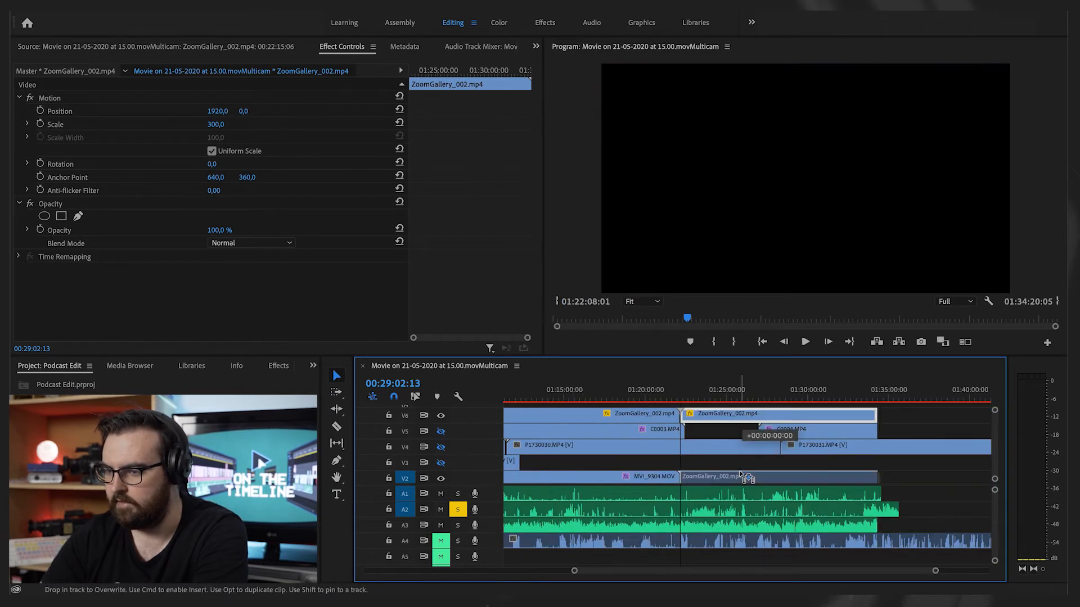
scroll(749, 463, left, 5)
scroll(748, 463, down, 1)
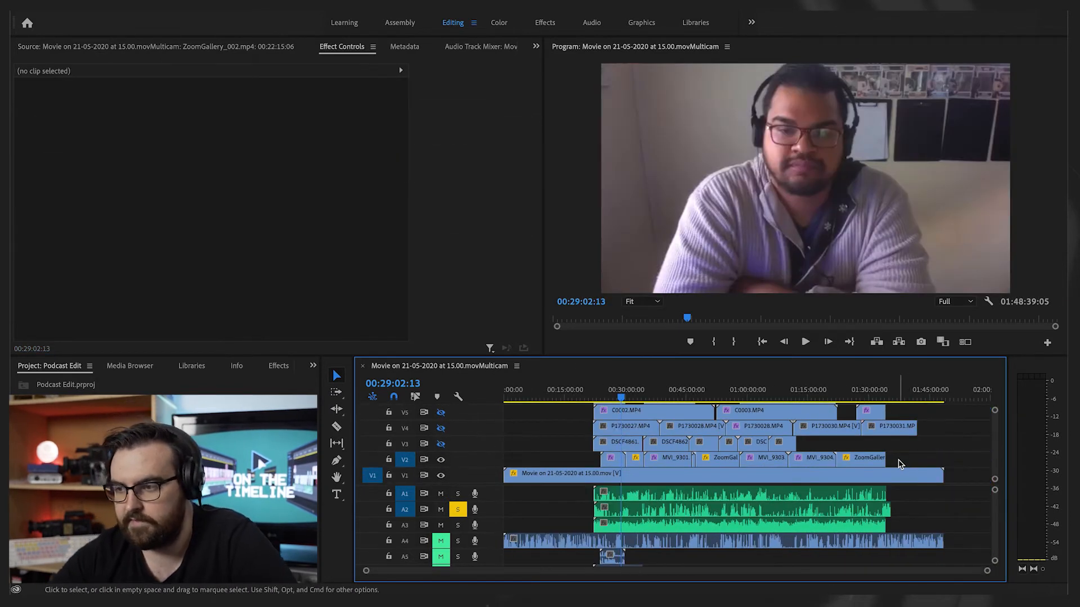
Nest all the clips on V2 into a sequence named with the participant's first name, and open the nested sequence
scroll(900, 464, up, 1)
drag(899, 466, 582, 469)
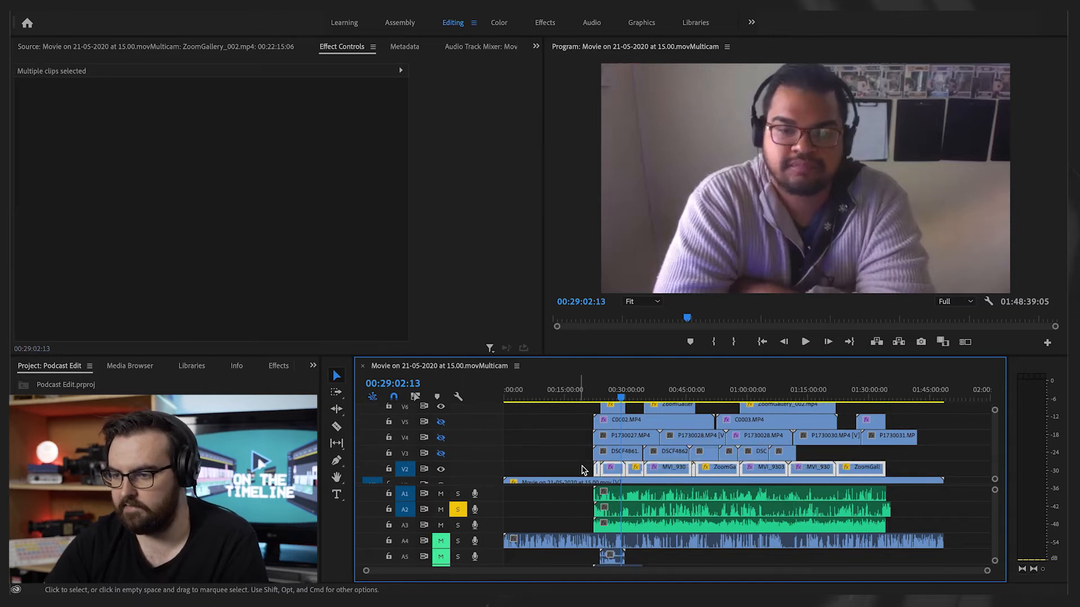
right_click(615, 477)
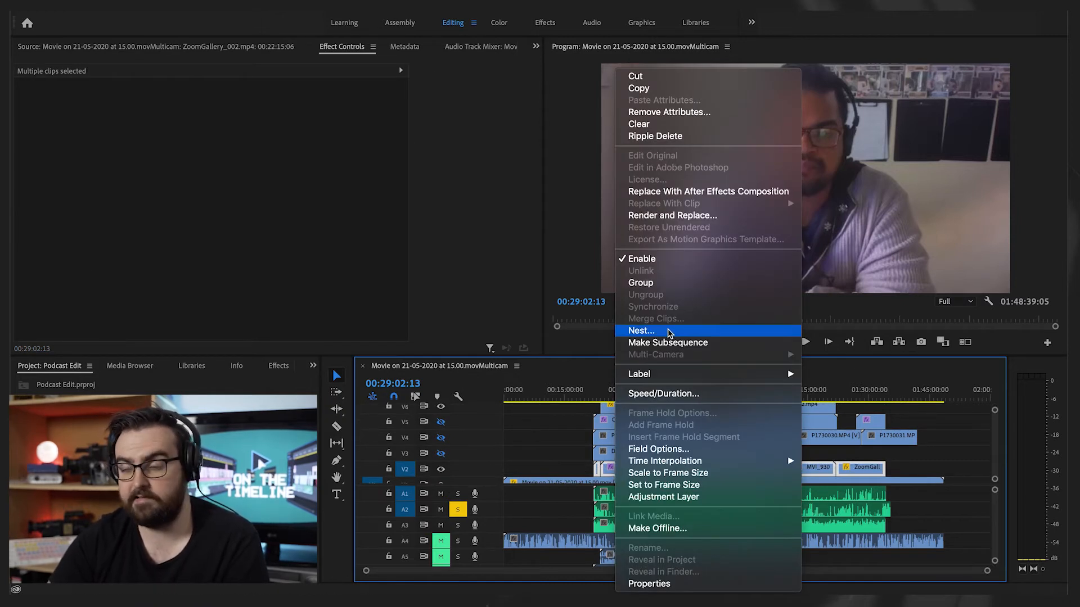
click(641, 330)
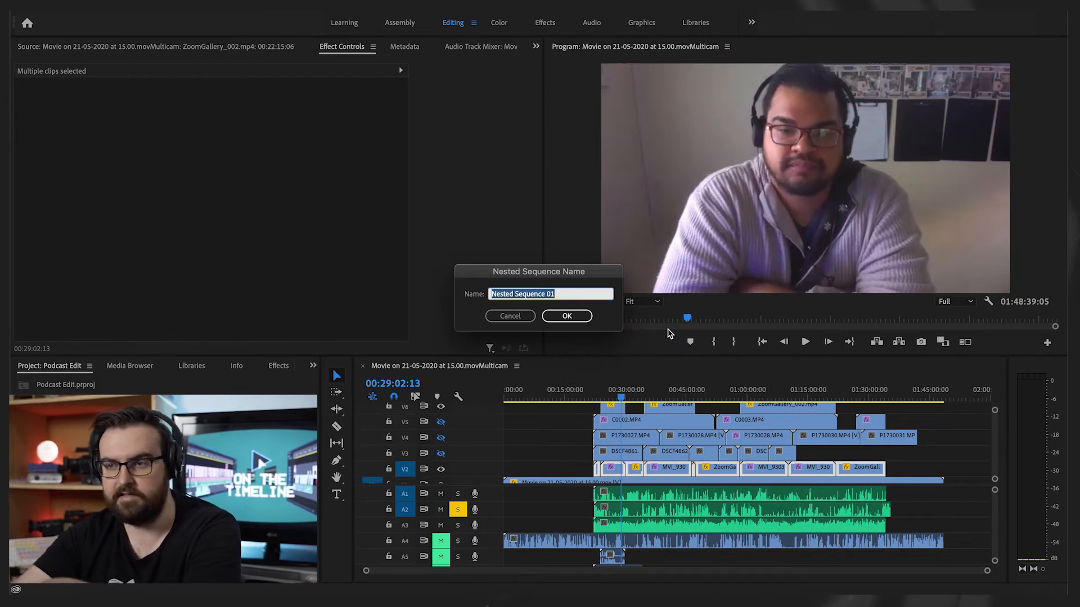
text(Kyllian)
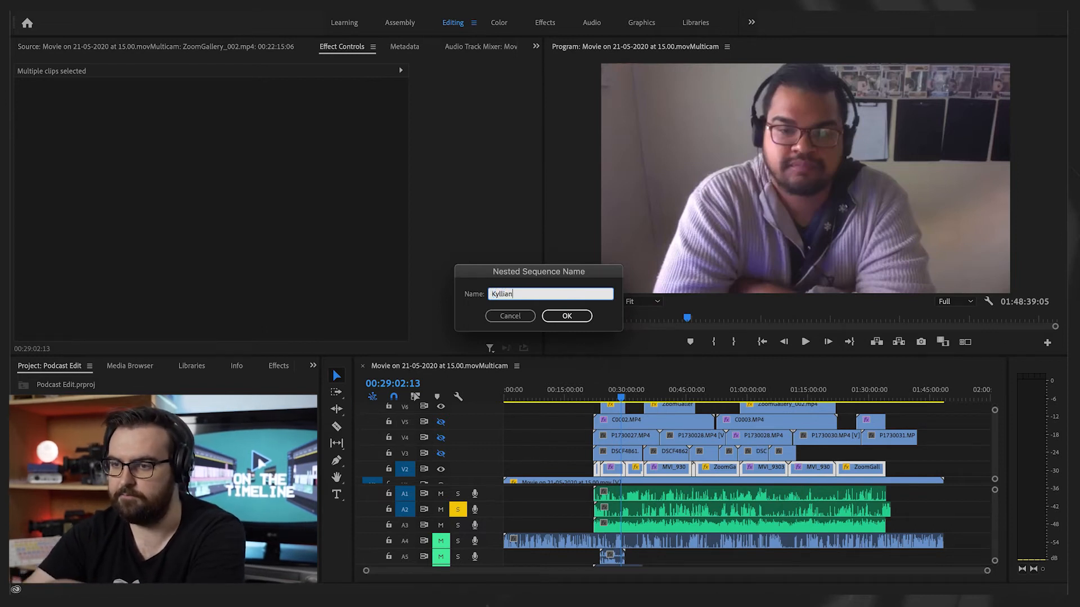
key(Return)
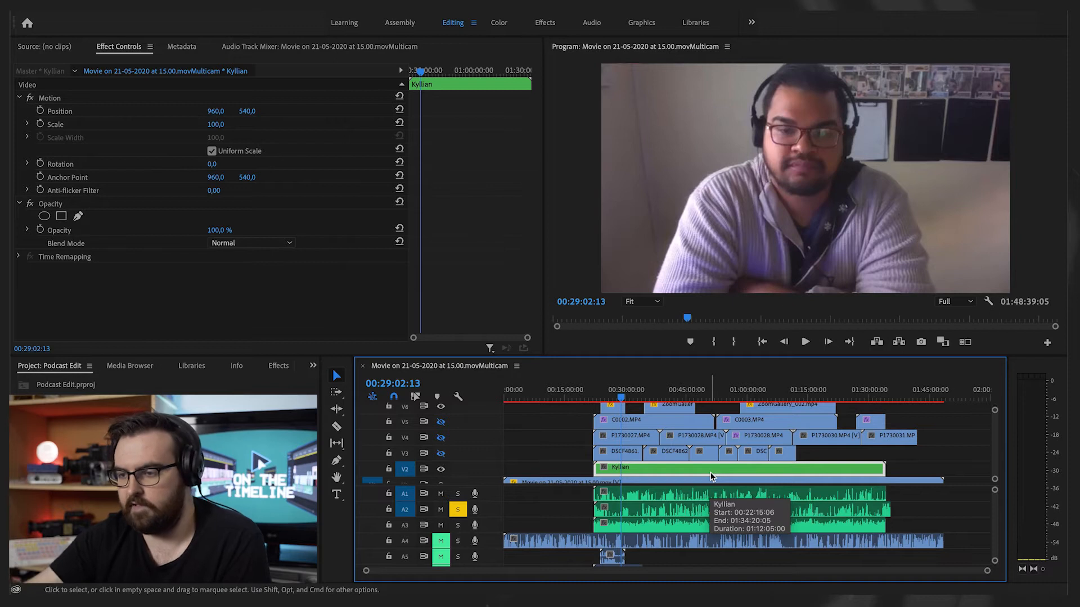
double_click(702, 473)
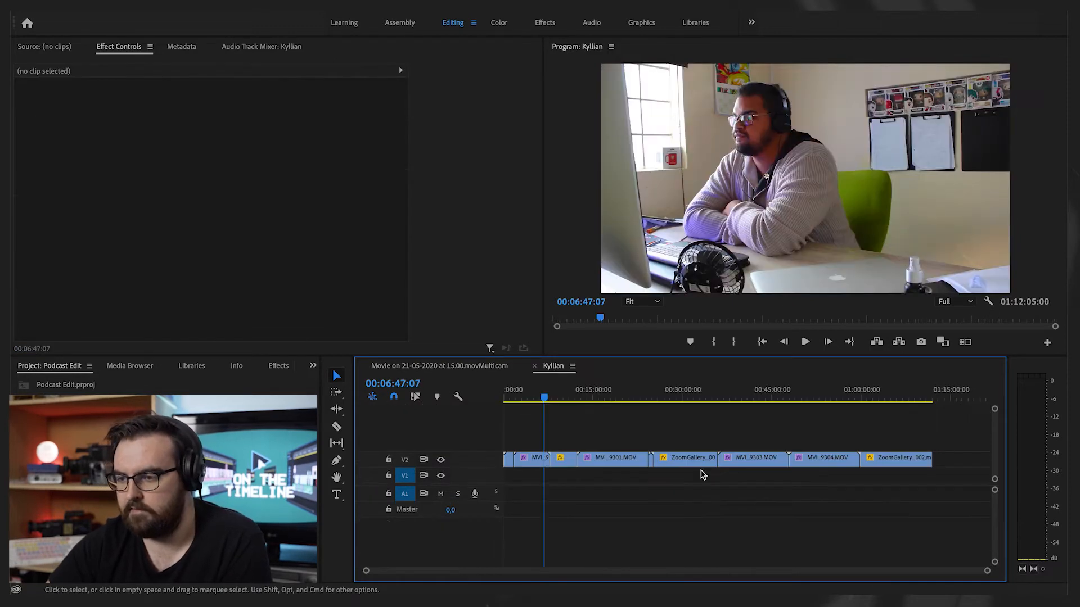
Grade the MVI_9300 clip with Lumetri Color: raise exposure to about 0.6 and contrast to about 22.9, and lower the shadows
drag(541, 391, 528, 390)
click(532, 457)
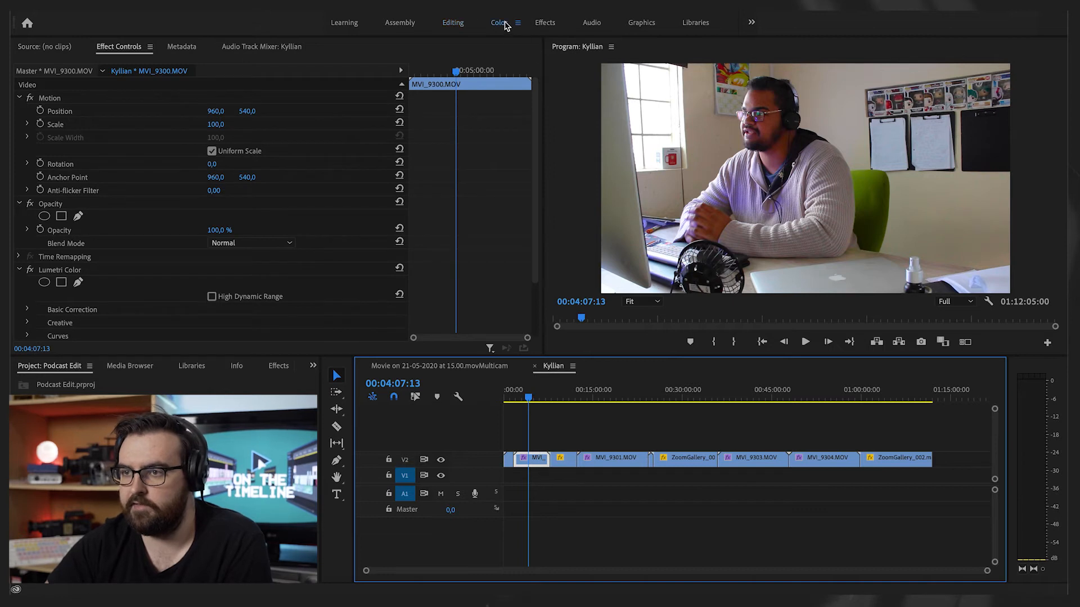
click(505, 25)
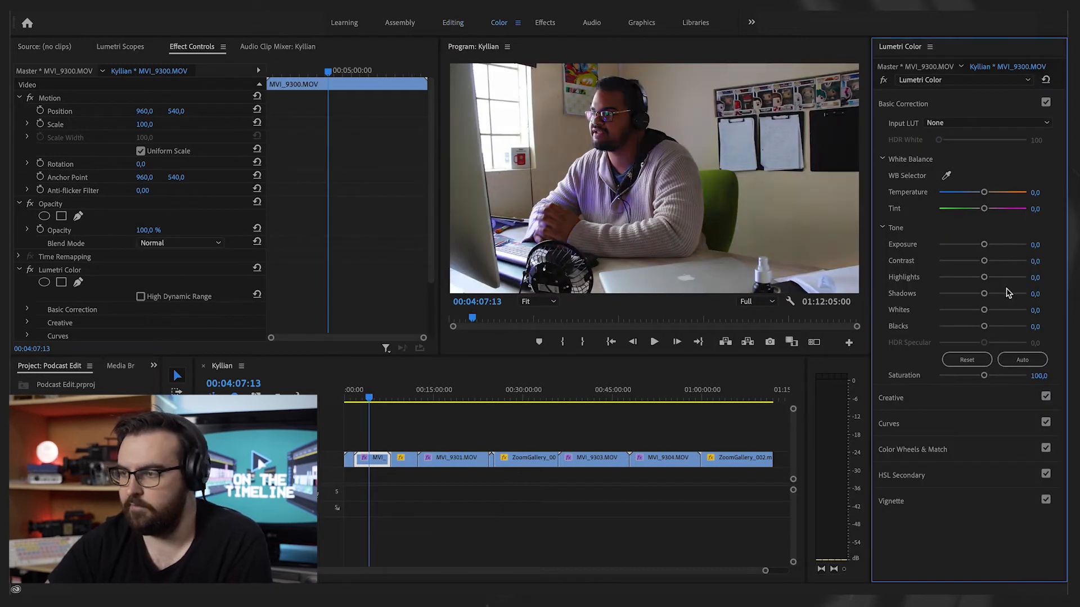
click(990, 244)
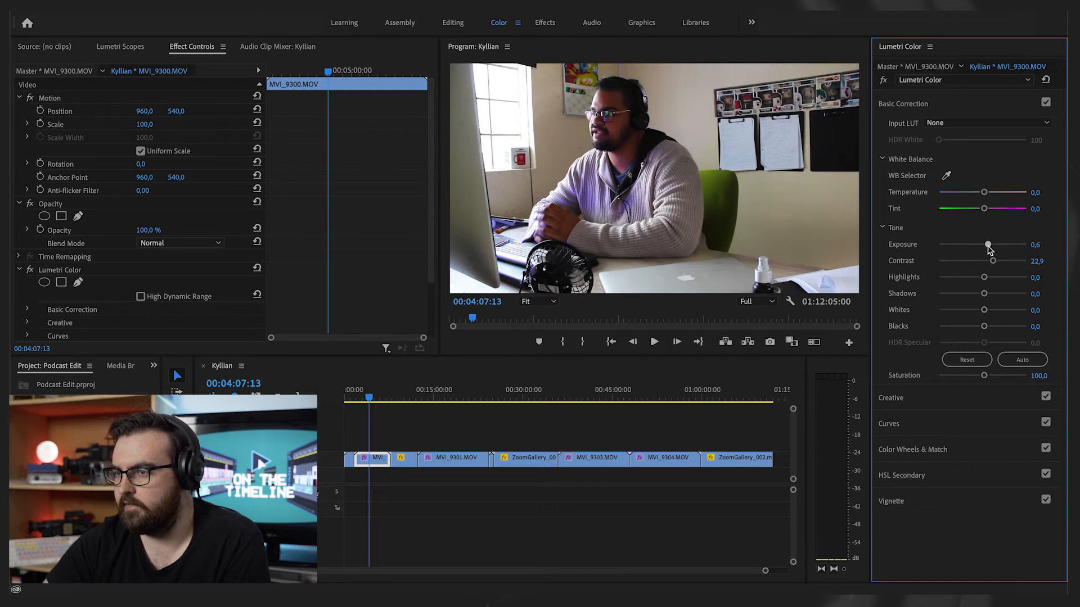
mouse_move(984, 294)
mouse_down()
mouse_move(1008, 294)
mouse_move(967, 285)
mouse_up()
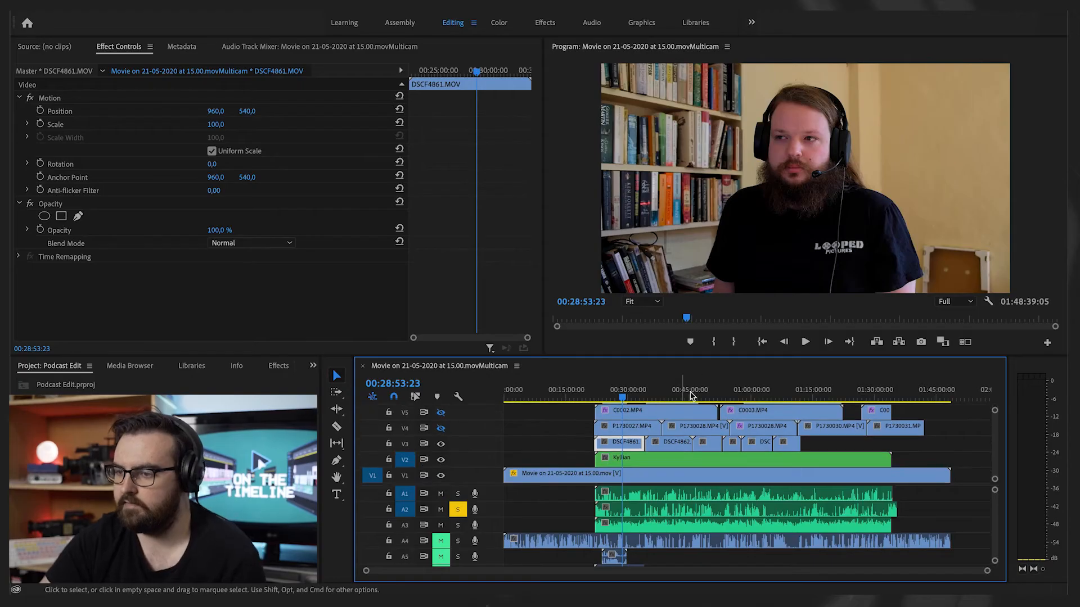
Nest all the DSCF clips on V3 of the multicam sequence into a sequence named with the participant's first name
click(670, 392)
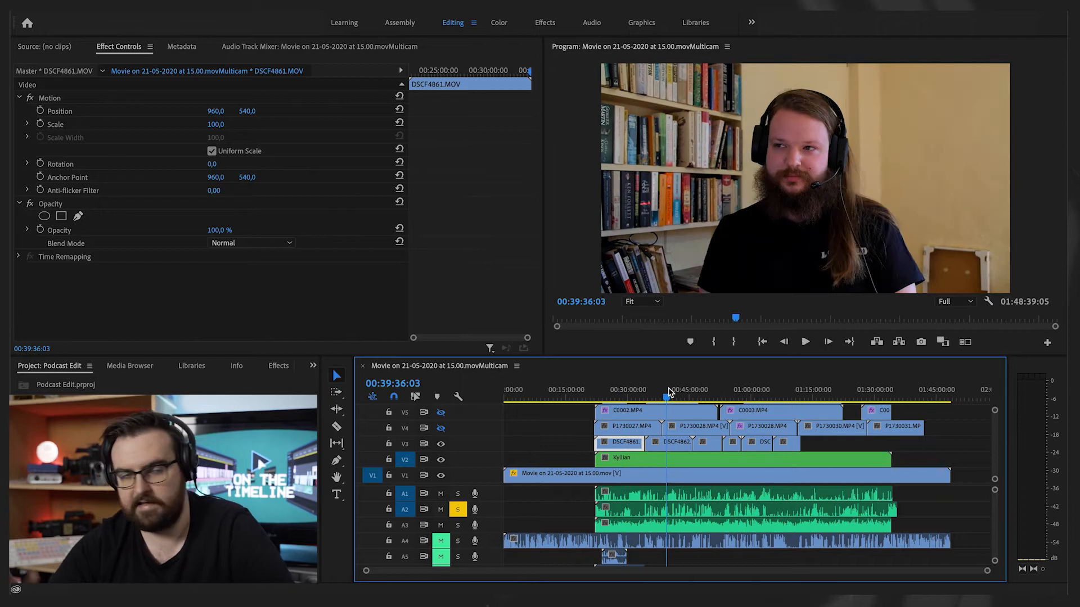
drag(790, 395, 801, 396)
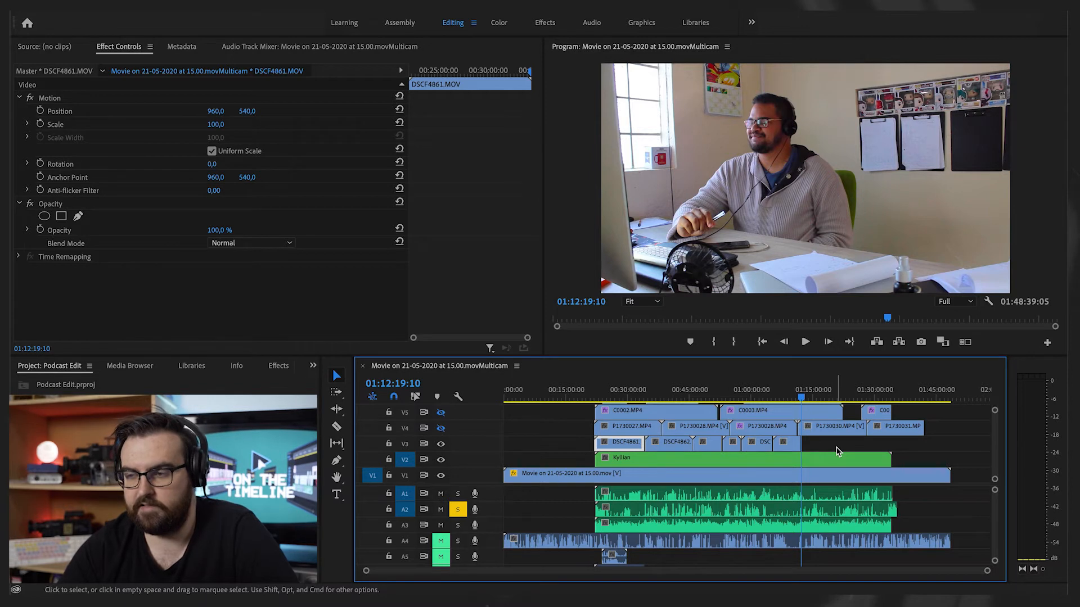
drag(820, 450, 617, 442)
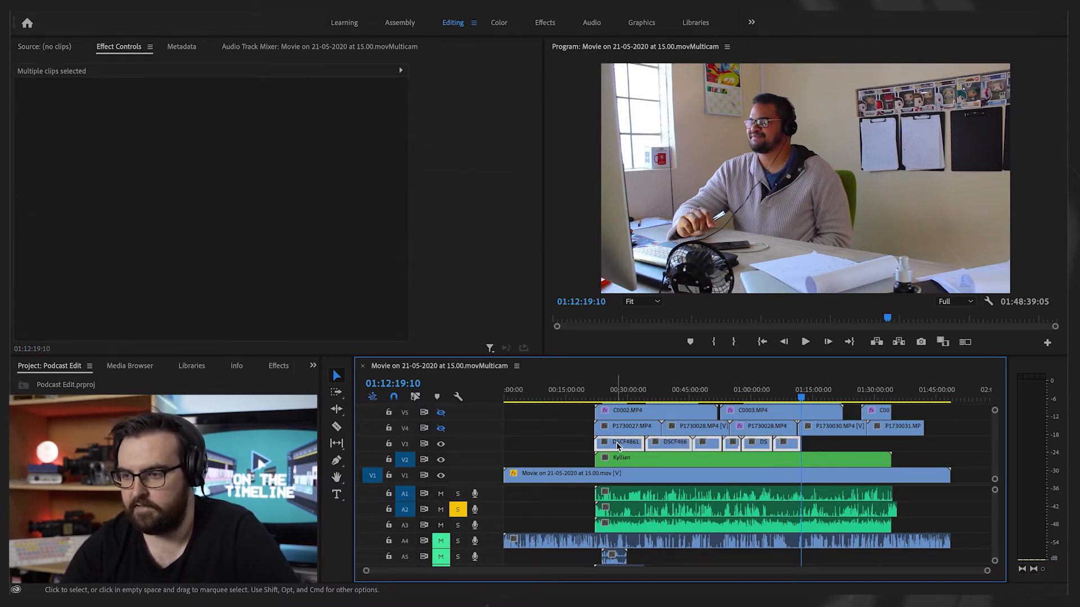
right_click(618, 443)
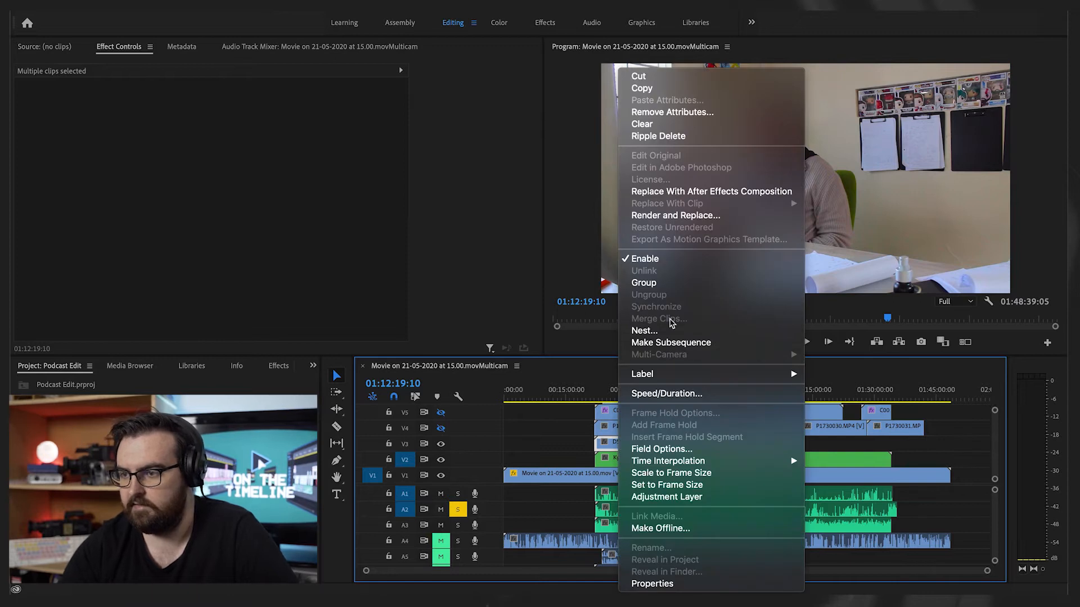
click(652, 331)
text(M)
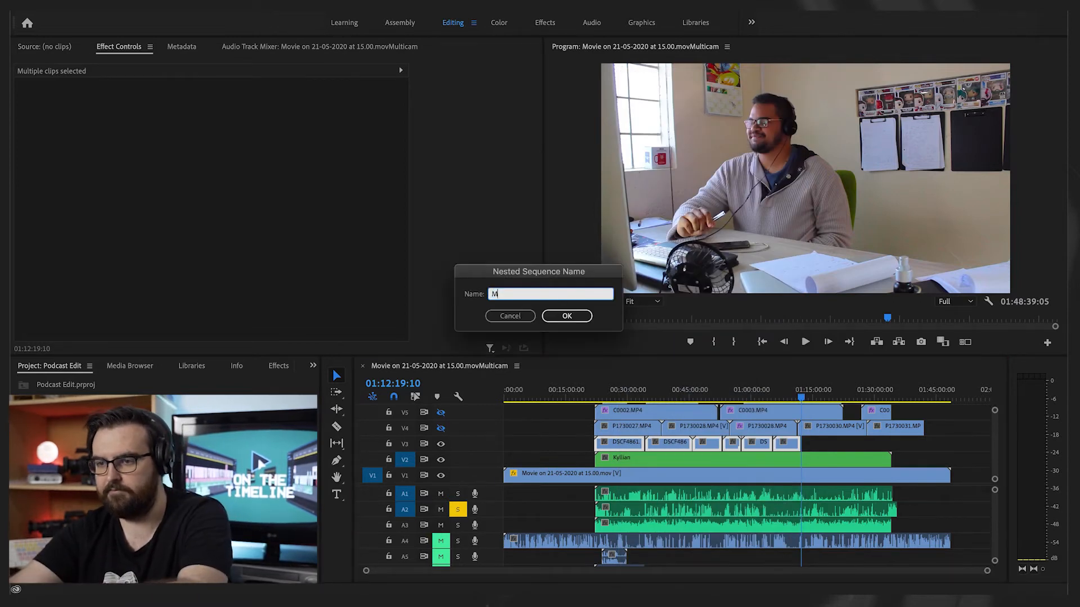
text(ark)
key(Return)
Nest all the P17300 clips on V4 into a sequence named with that participant's first name
scroll(738, 430, up, 1)
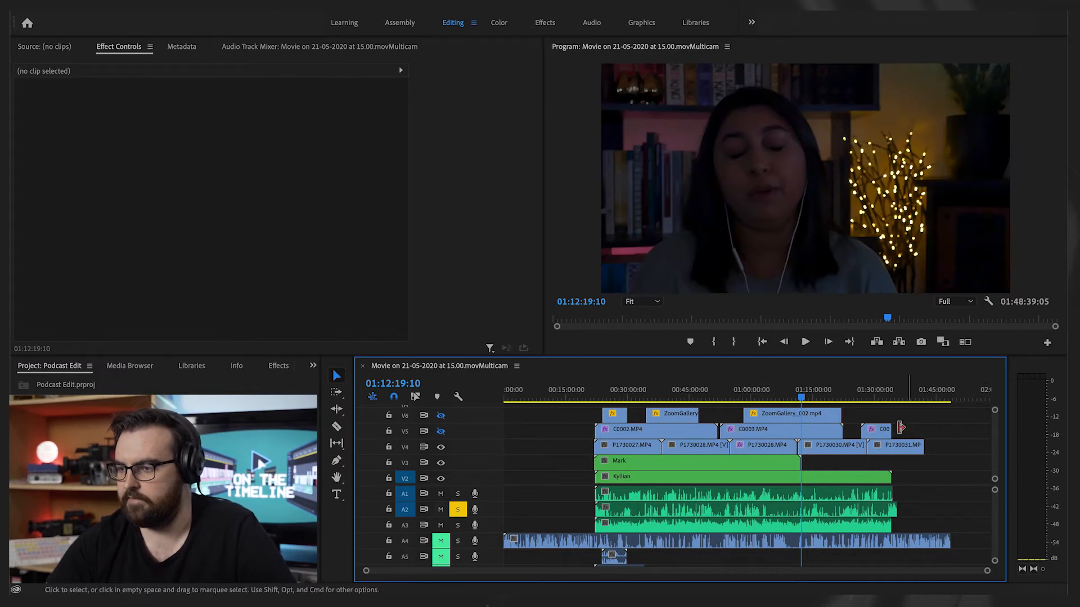
click(848, 392)
click(838, 449)
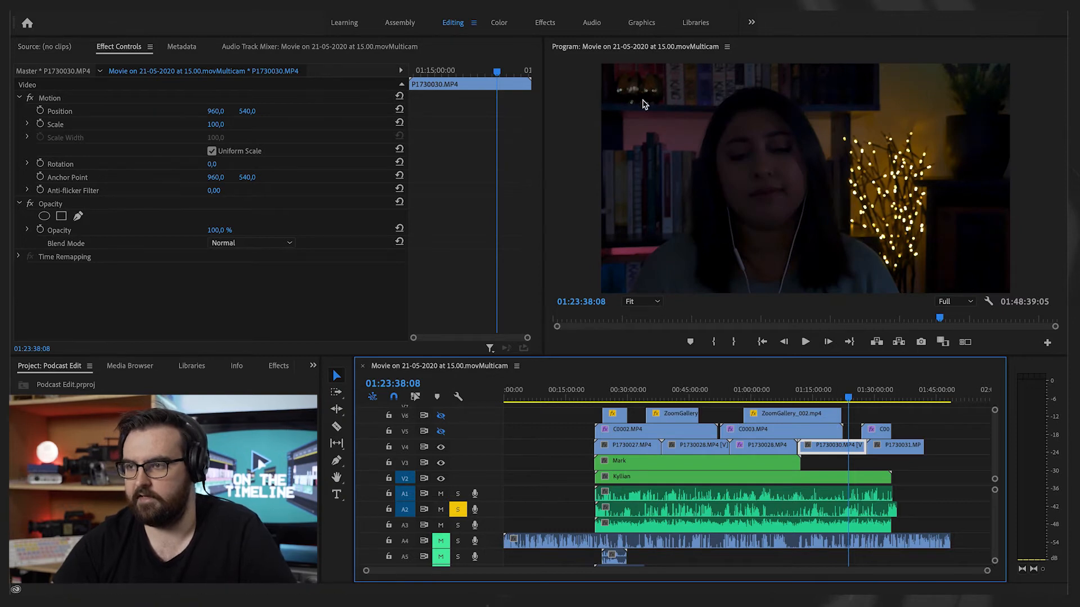
drag(947, 450, 616, 446)
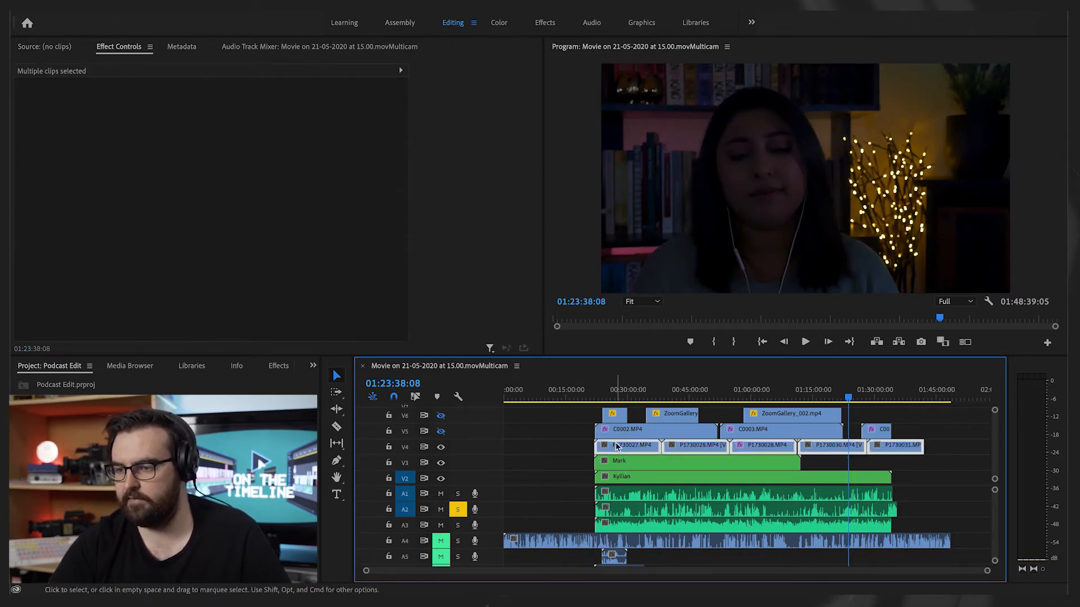
right_click(617, 446)
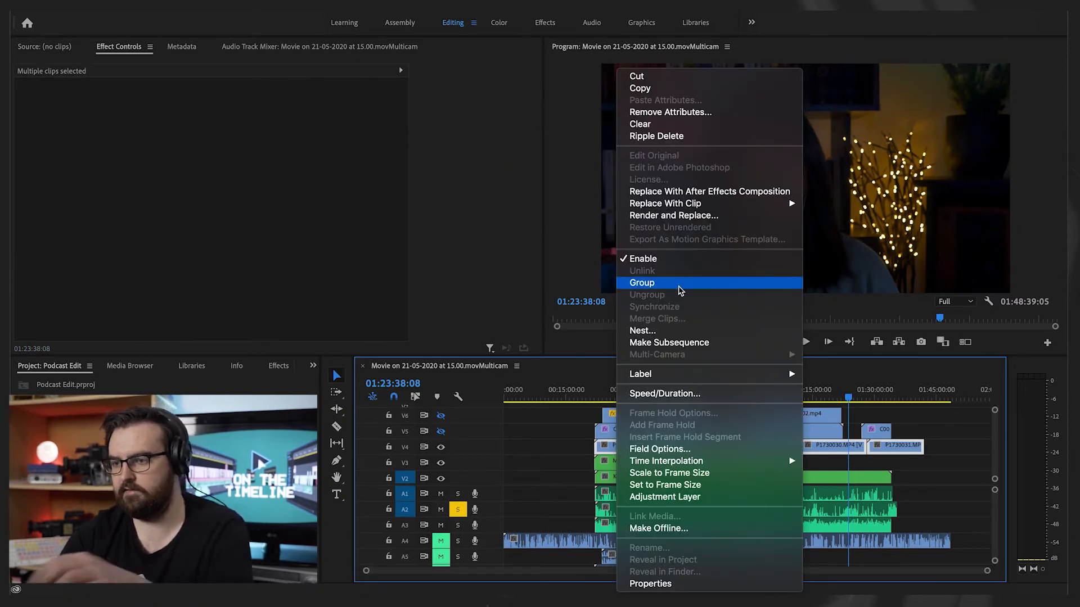
click(642, 330)
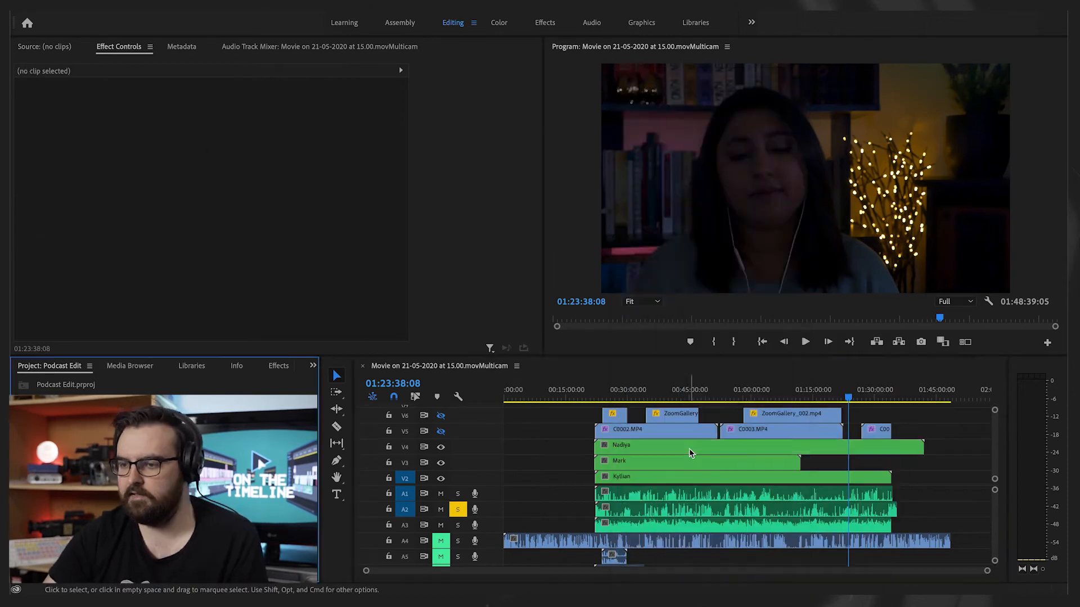
Open the nested sequence on V4 and adjust the exposure and shadows of the dark P1730027 clip with Lumetri Color
double_click(731, 443)
click(535, 398)
click(540, 428)
click(498, 25)
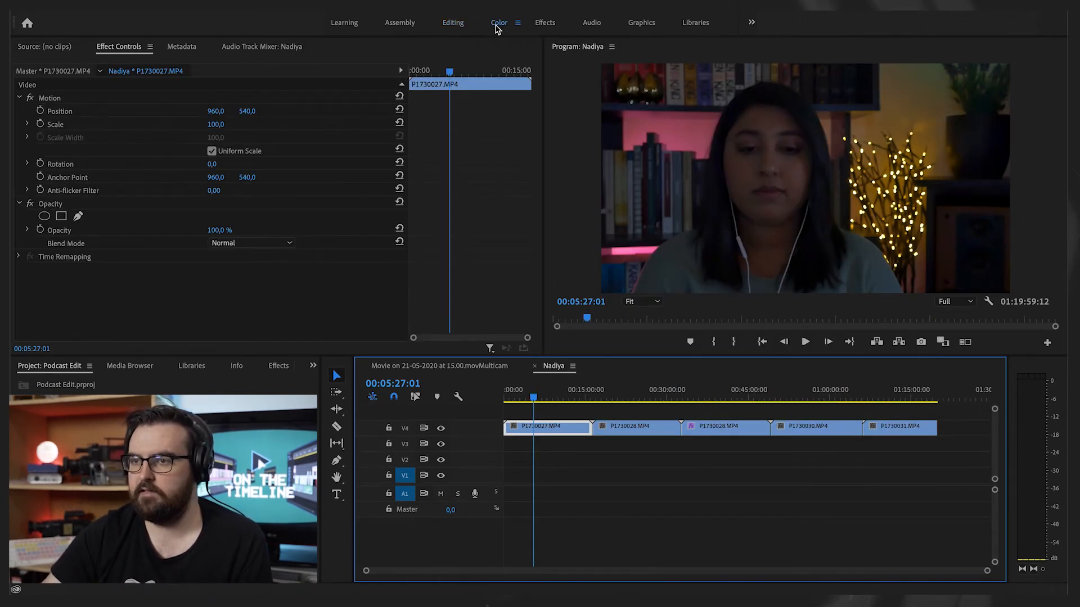
drag(985, 246, 999, 294)
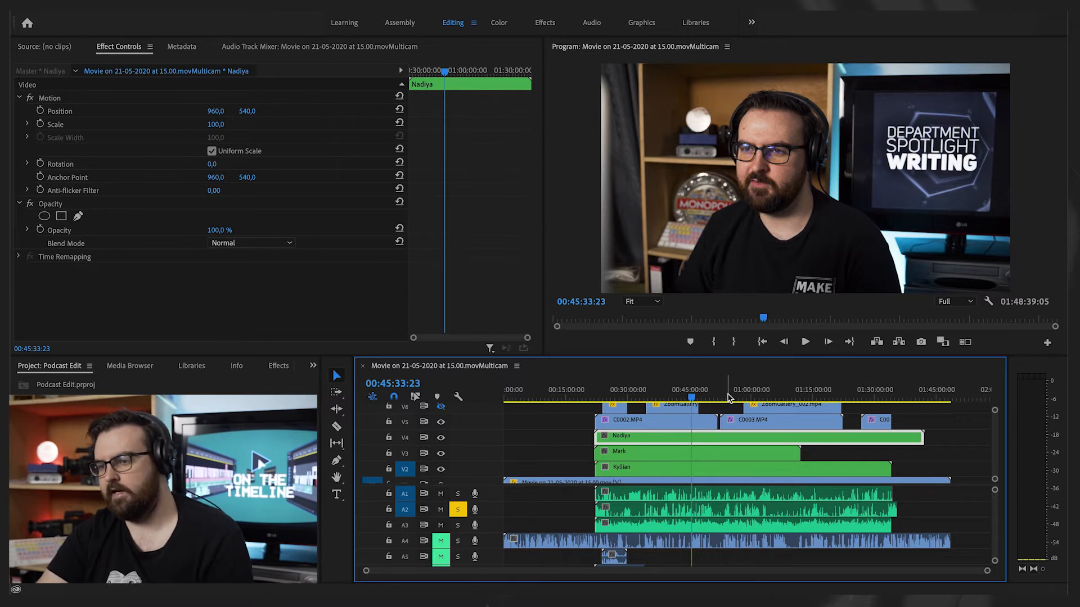
Delete the second and third ZoomGallery segments on V6 and stretch the remaining one across the full span of the V5 clips
click(689, 409)
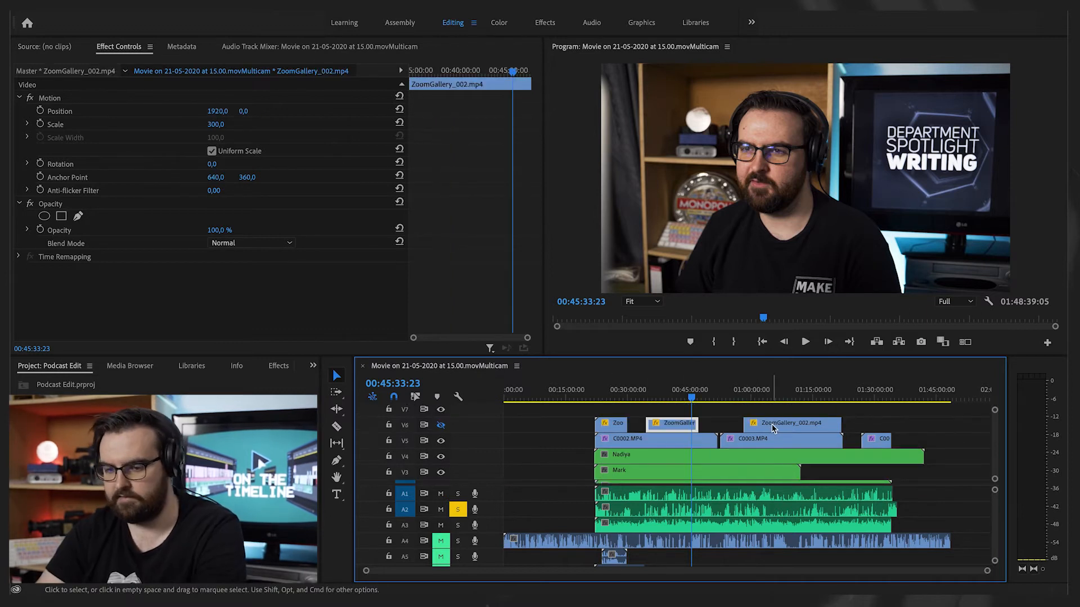
shift+click(773, 427)
key(Delete)
drag(632, 426, 891, 426)
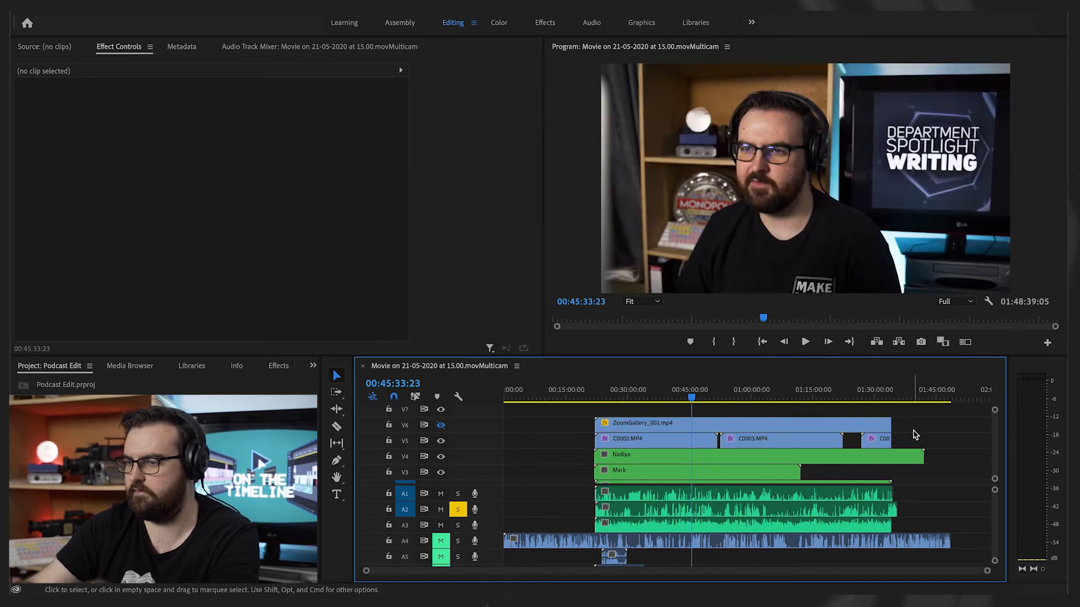
Turn on V6 visibility and set the ZoomGallery clip's vertical position to 1080 so the V5 participant fills the frame
click(791, 427)
click(441, 425)
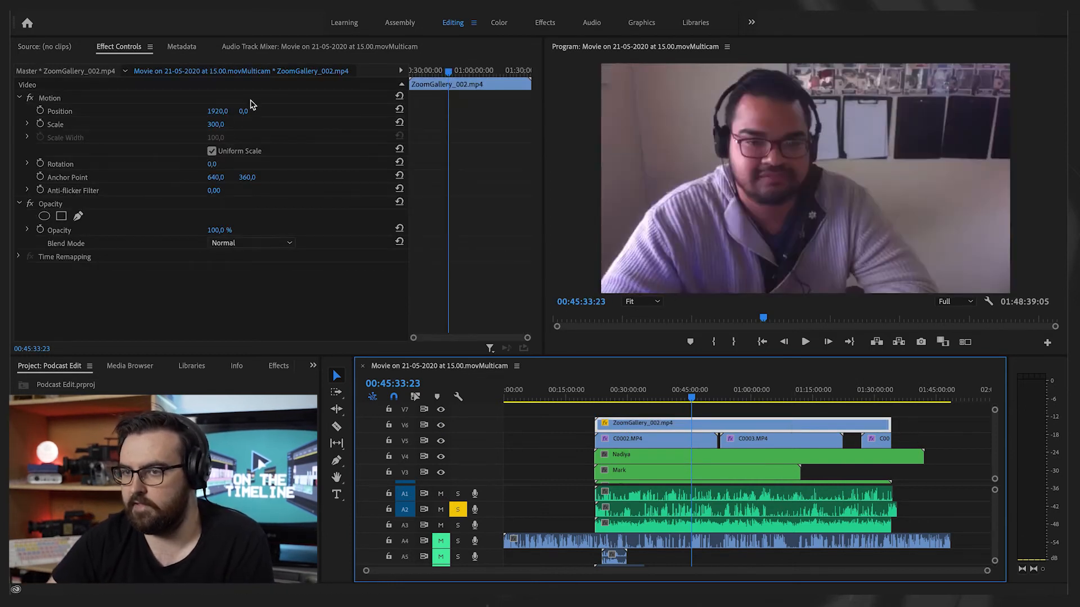
click(251, 103)
text(1080)
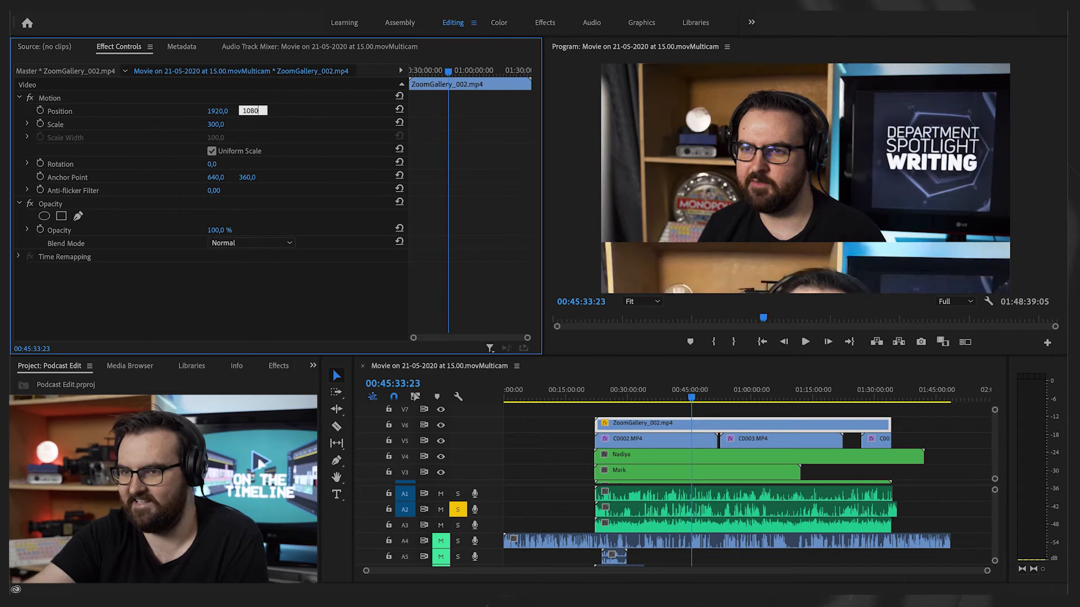
key(Return)
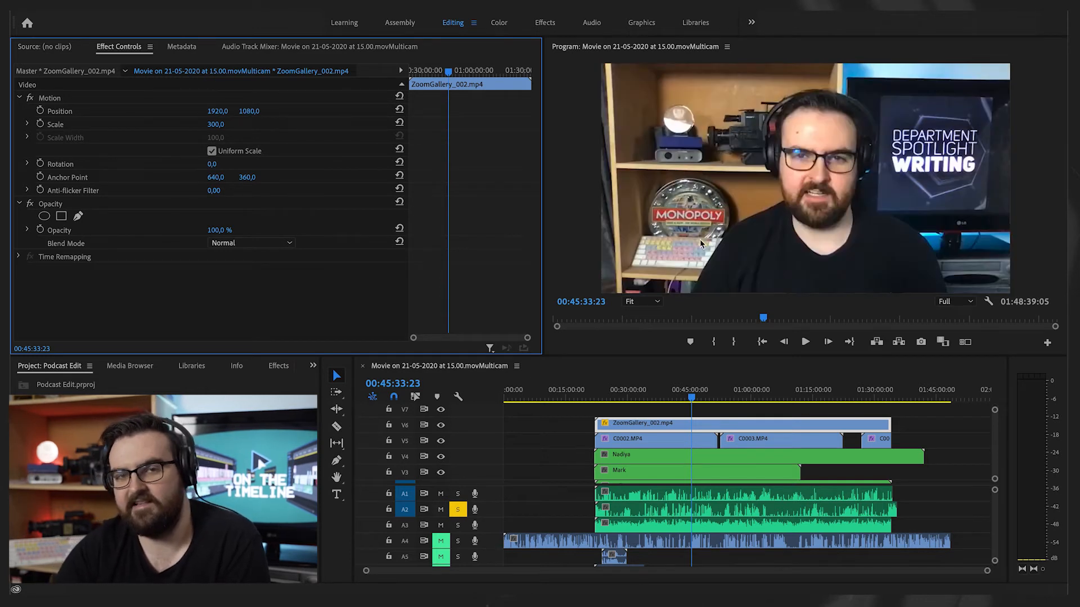
Cut the ZoomGallery clip at the end of C0002 and start of C0003, and move that segment into the V5 gap
click(716, 397)
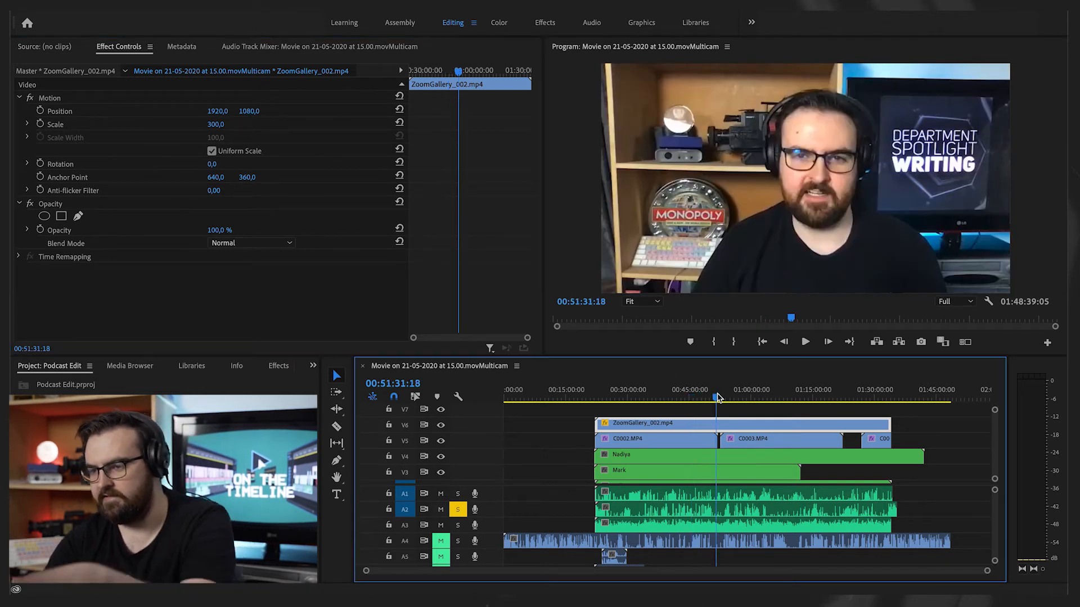
key(=)
key(=)
key(=)
key(c)
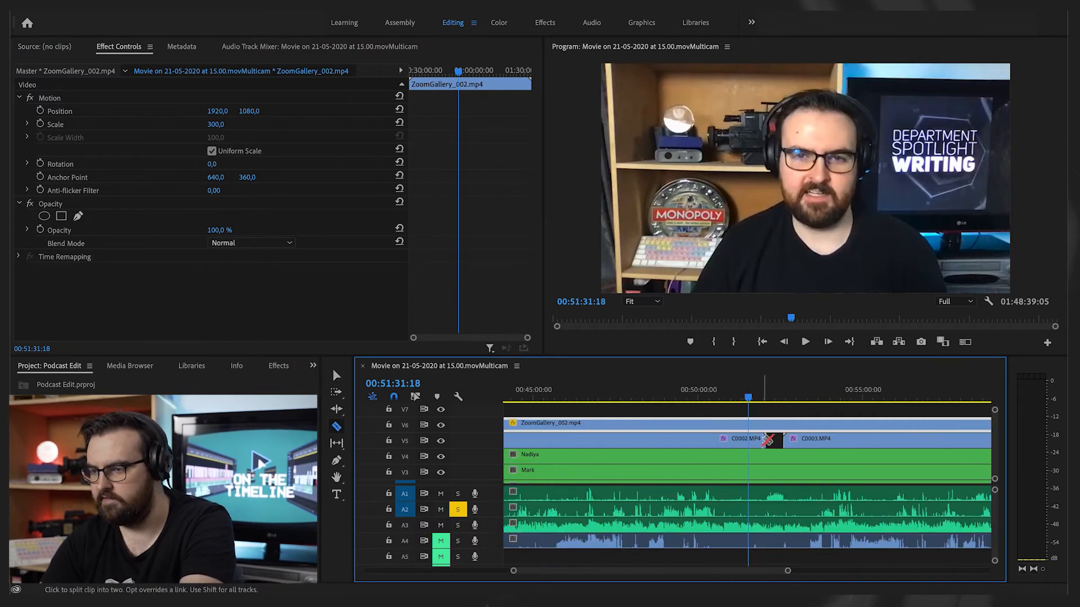
click(766, 426)
click(782, 428)
key(v)
drag(776, 427, 778, 442)
Cut the ZoomGallery clip over the gap between C0003 and the last V5 clip, and move that segment down to V5
key(-)
key(-)
key(-)
key(c)
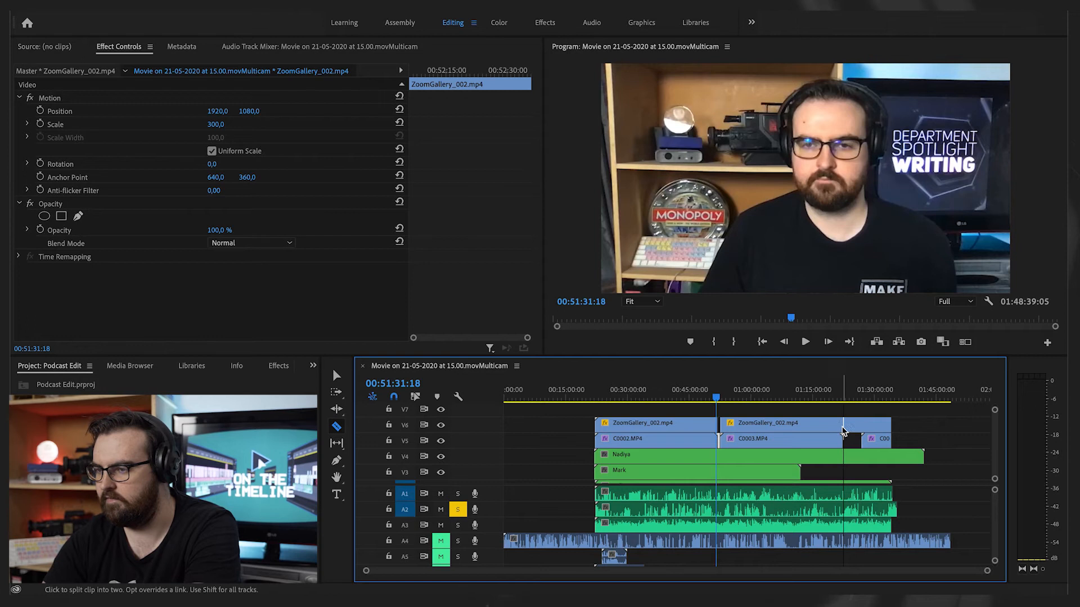
click(862, 427)
key(v)
drag(854, 427, 859, 443)
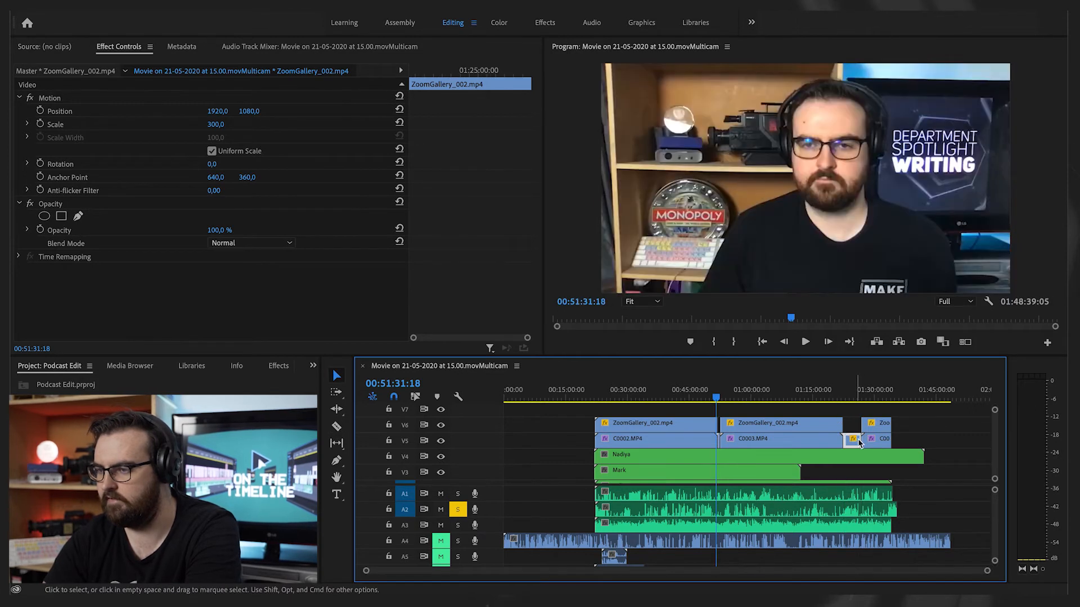
Delete the leftover ZoomGallery segments on V6, and nest all the V5 clips into a sequence named with the participant's first name
click(880, 423)
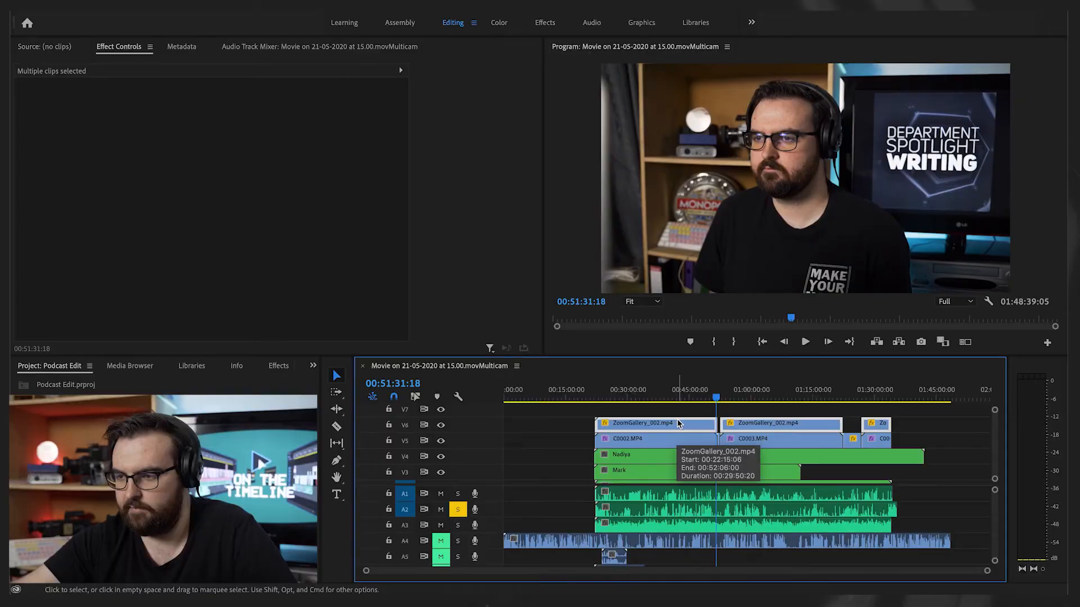
click(903, 428)
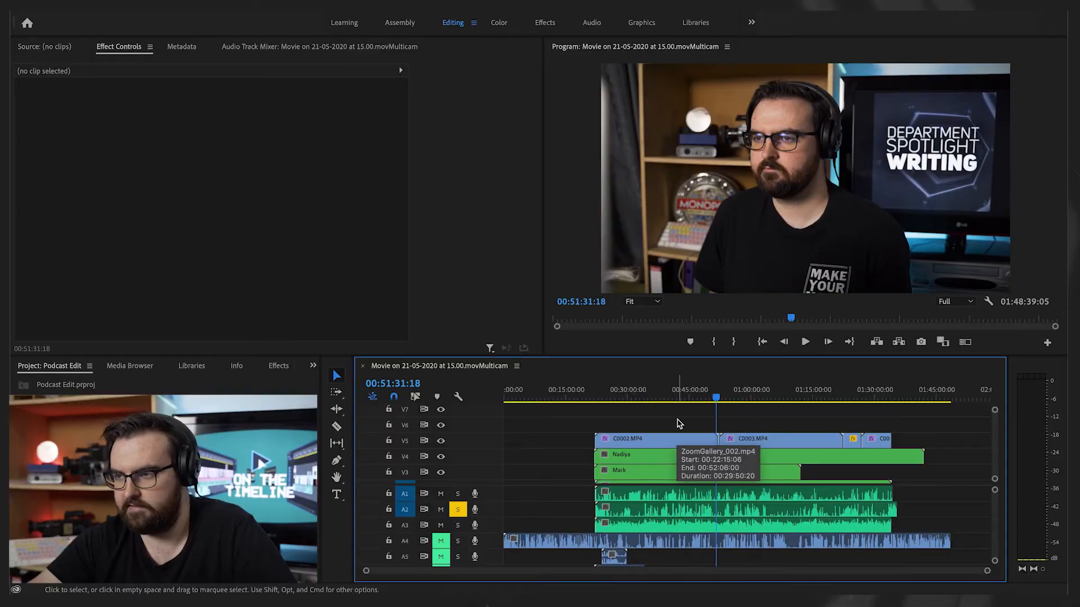
drag(903, 429, 606, 440)
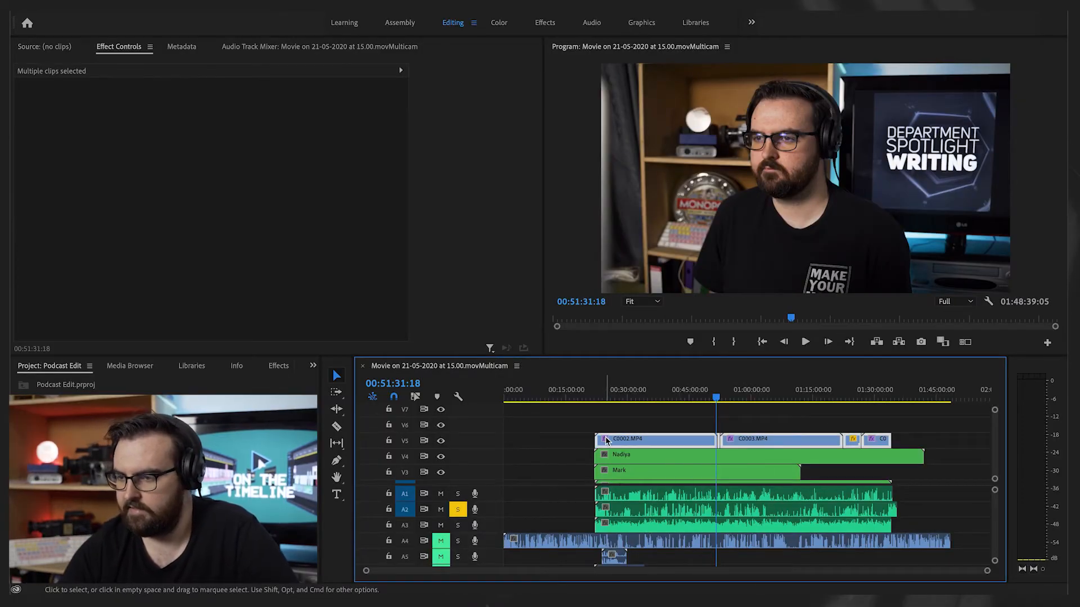
right_click(606, 440)
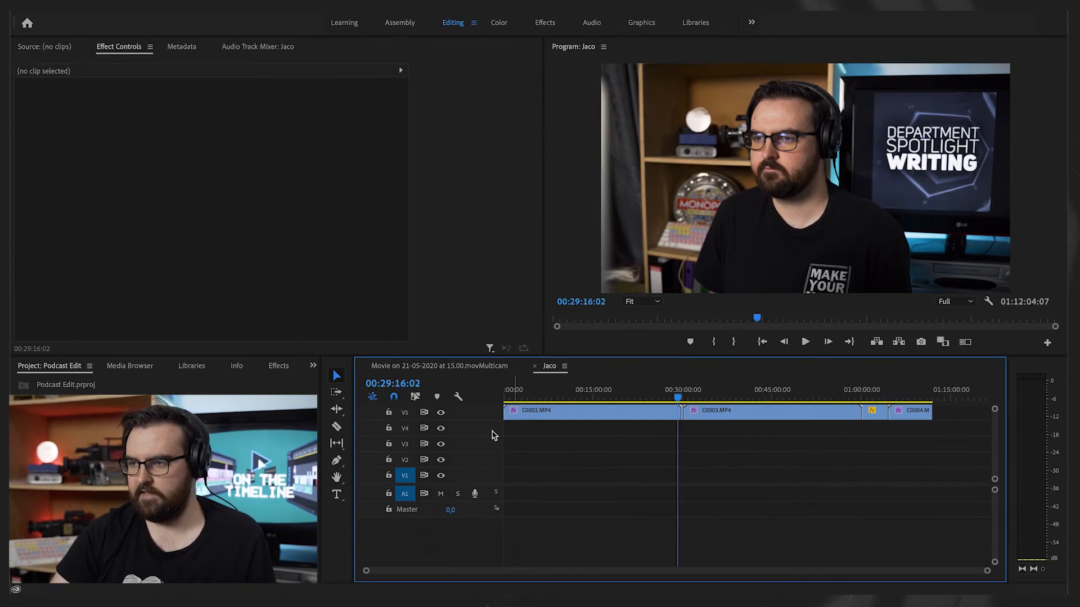
click(534, 366)
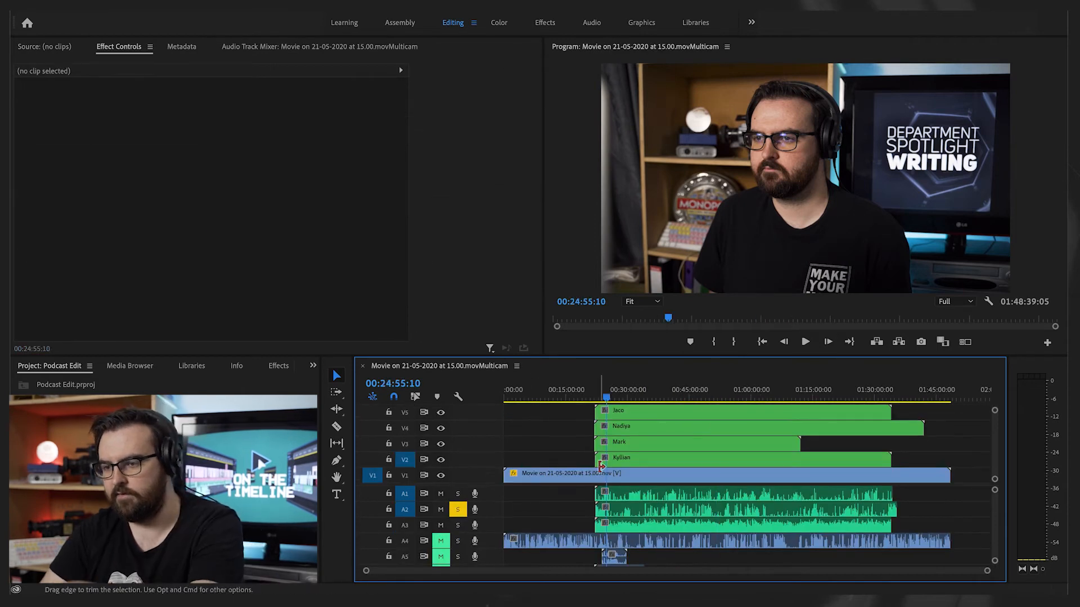
Split the V1 movie clip at the start of the nested clips and remove its opening segment with its audio, closing the gap
click(587, 400)
key(equal)
key(equal)
key(c)
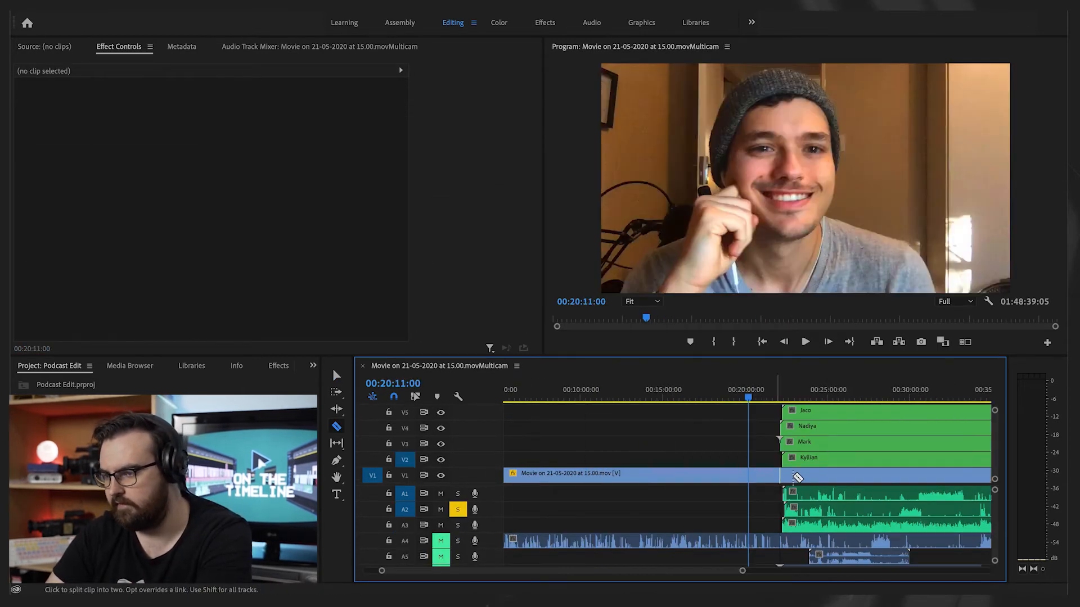
click(785, 474)
key(v)
drag(723, 459, 680, 548)
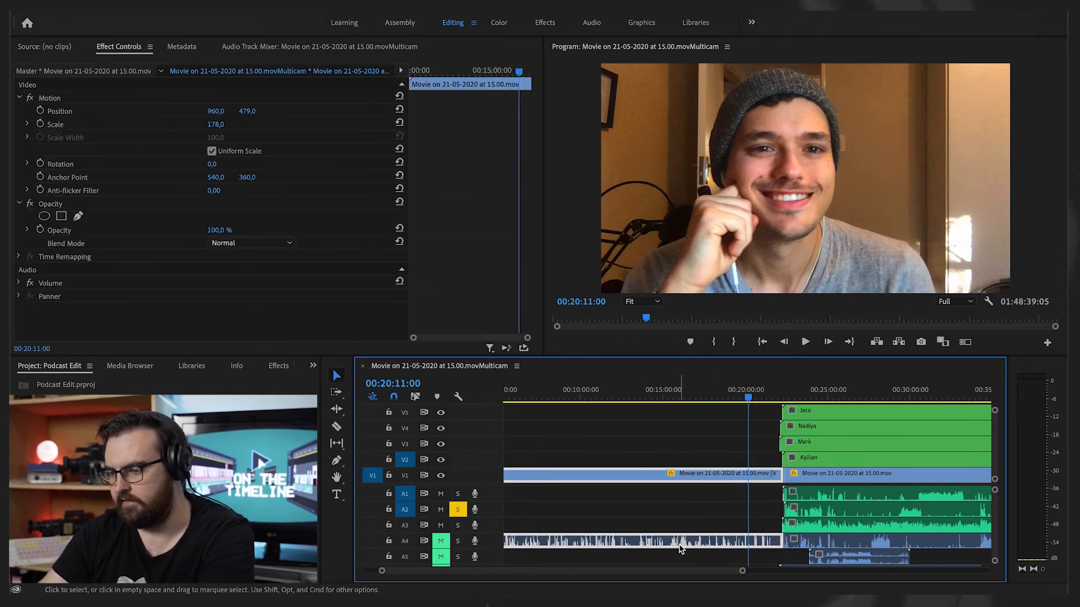
key(Delete)
click(679, 479)
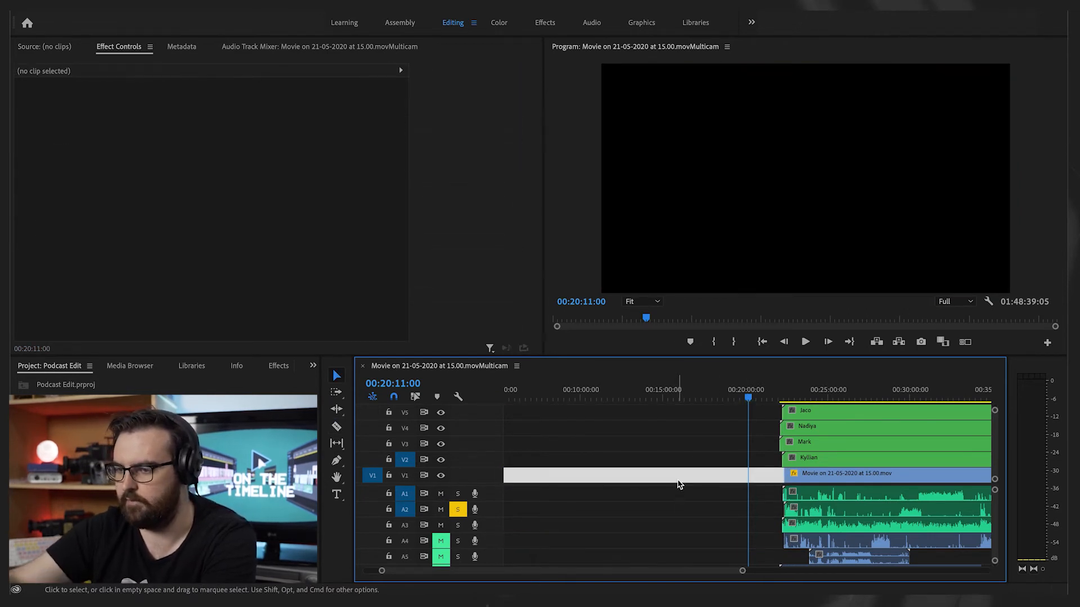
key(Delete)
Nest the remaining movie clip on V1 into a sequence named with the participant's first name
key(minus)
click(548, 474)
key(backslash)
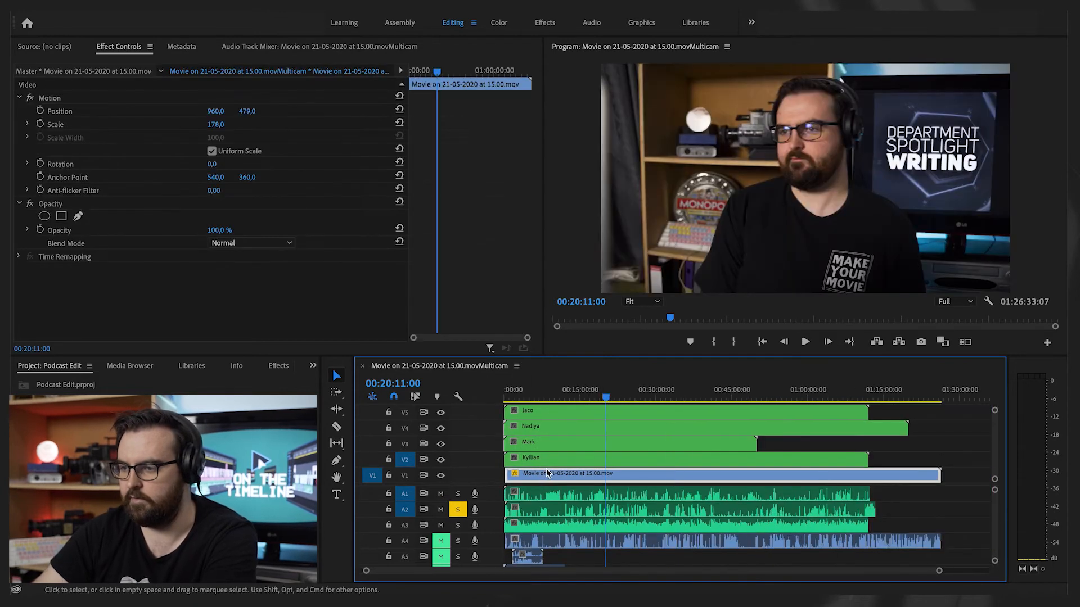
right_click(595, 484)
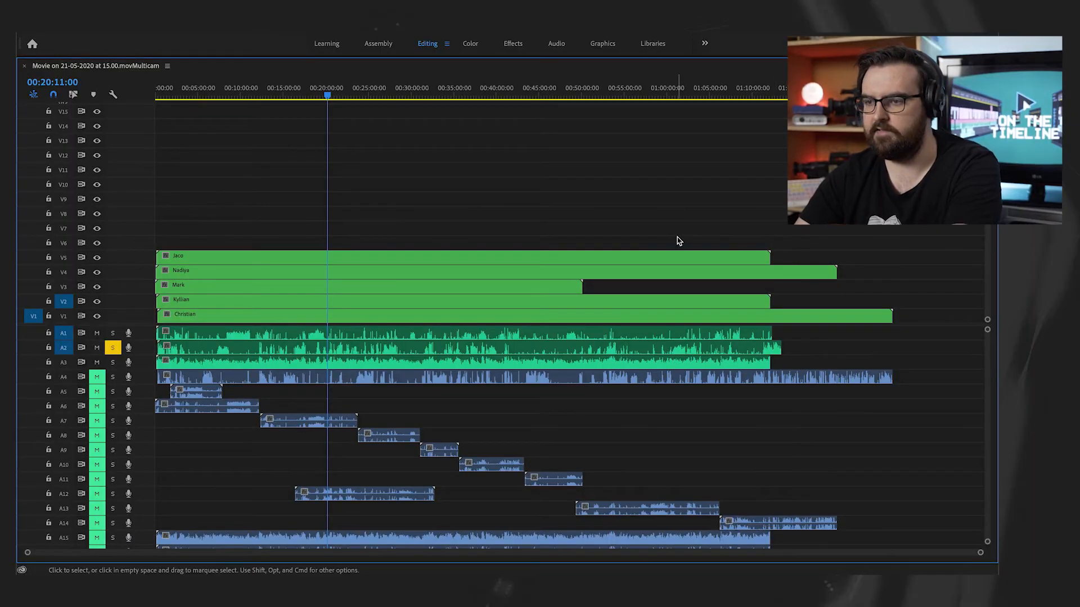
Duplicate the five participant nests from V1–V5 onto V6–V10, and nest the copies into a sequence named Gallery View
drag(360, 236, 319, 319)
drag(315, 270, 312, 242)
drag(481, 139, 324, 245)
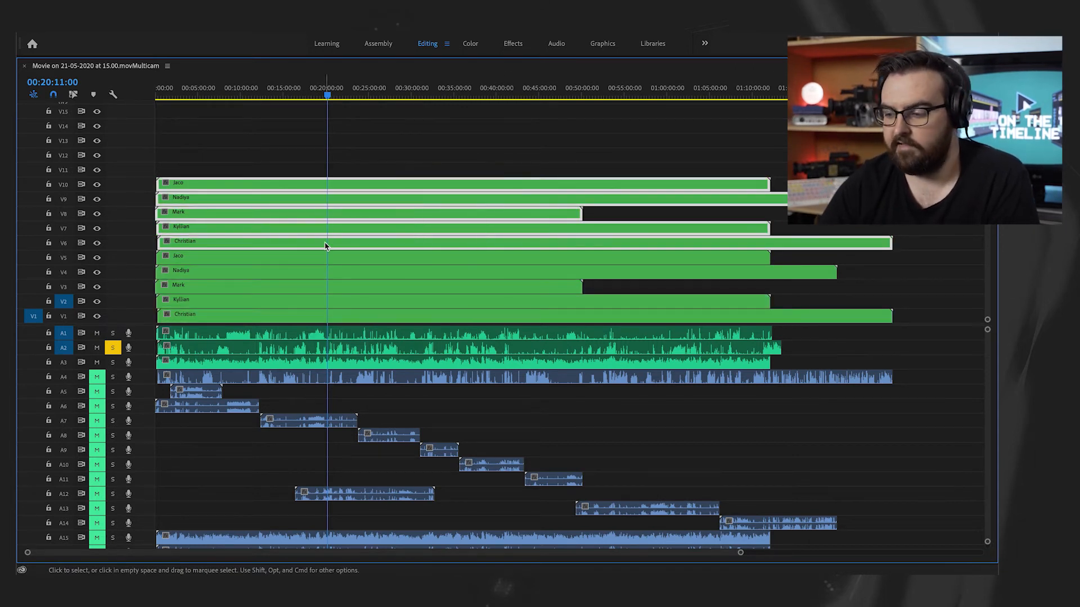
right_click(325, 246)
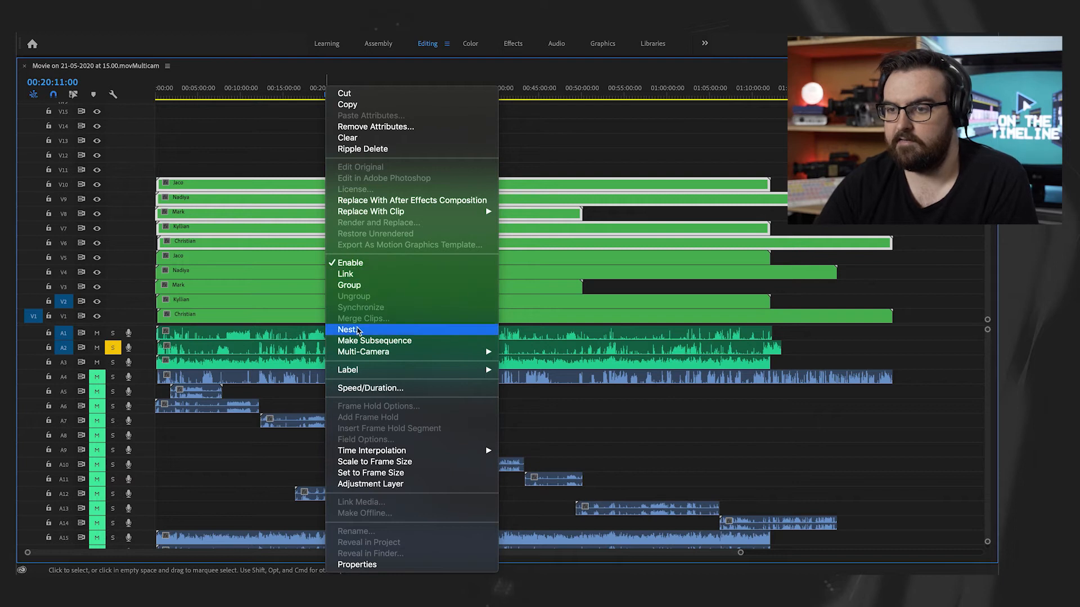
click(358, 331)
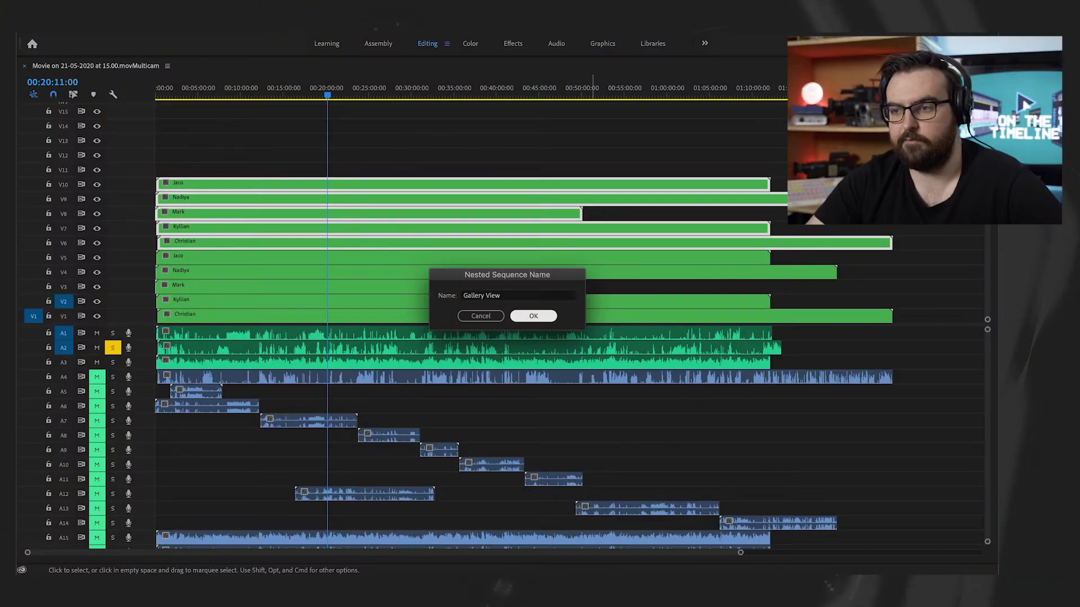
click(518, 314)
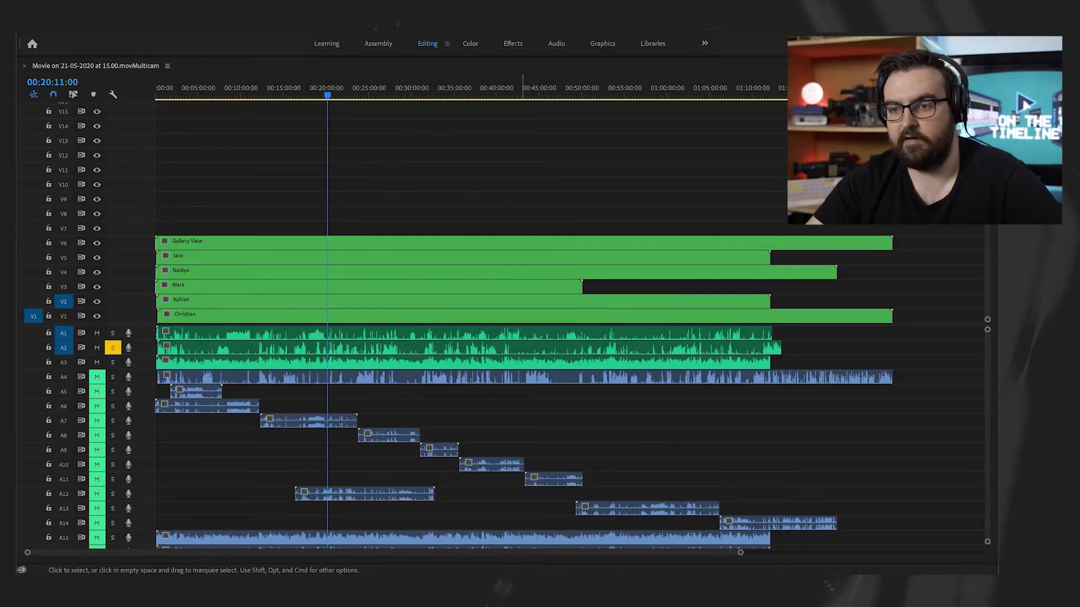
Open the Gallery View nested sequence and move its five clips down to tracks V1–V5
double_click(217, 244)
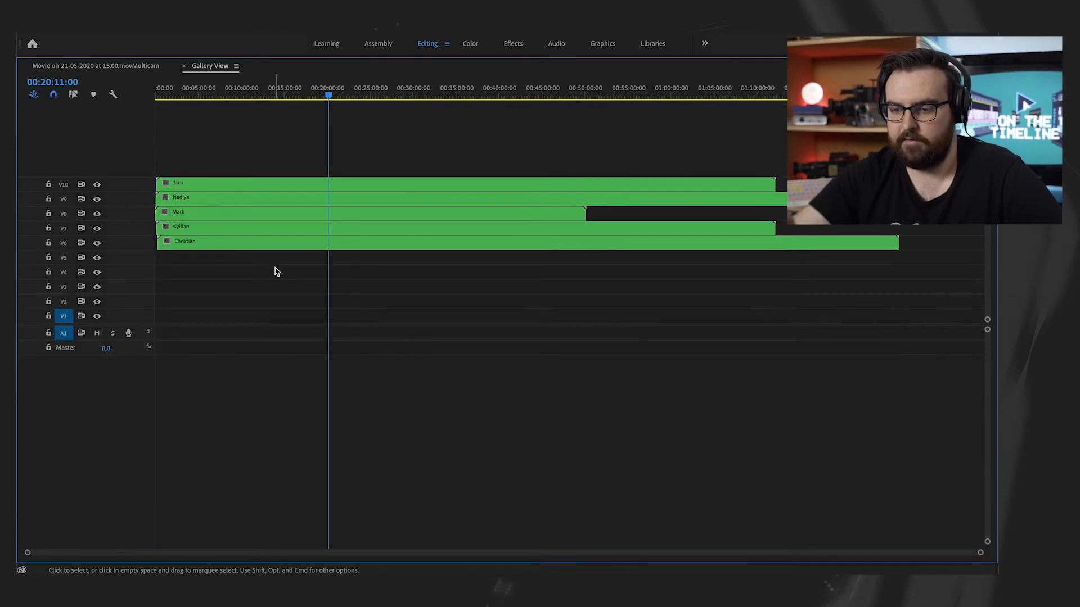
drag(272, 277, 207, 171)
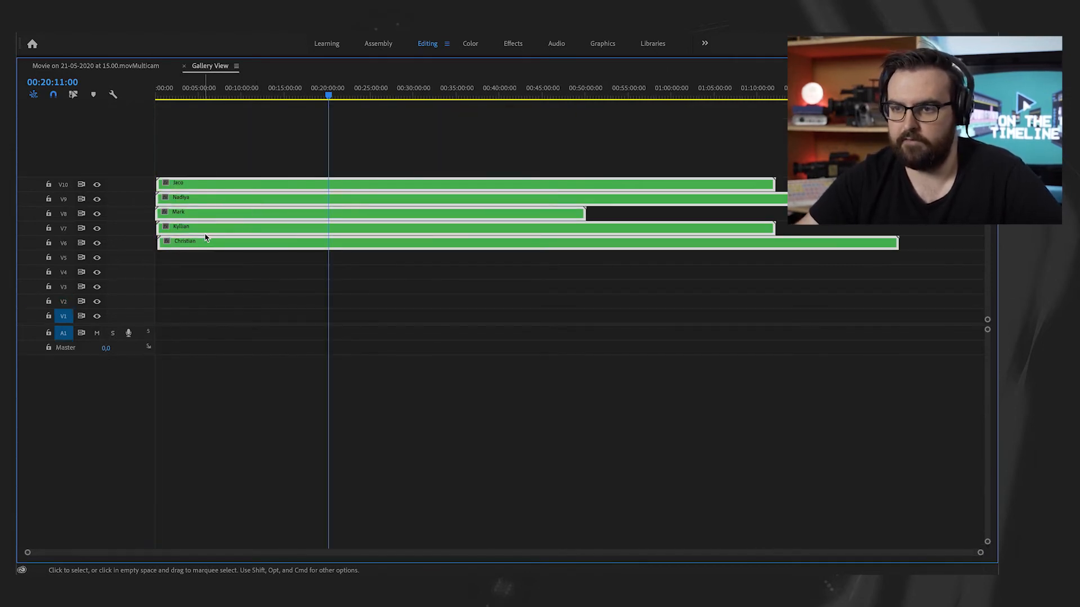
drag(202, 243, 189, 316)
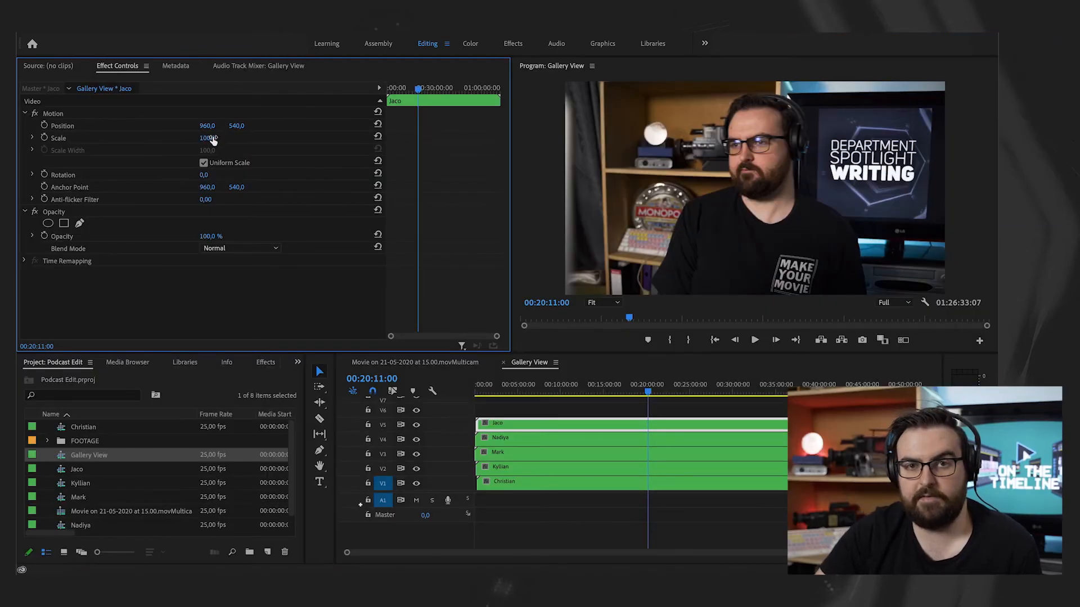
Scale the V5 clip to 50 and set its position to 1380, 815
drag(214, 140, 171, 139)
click(215, 136)
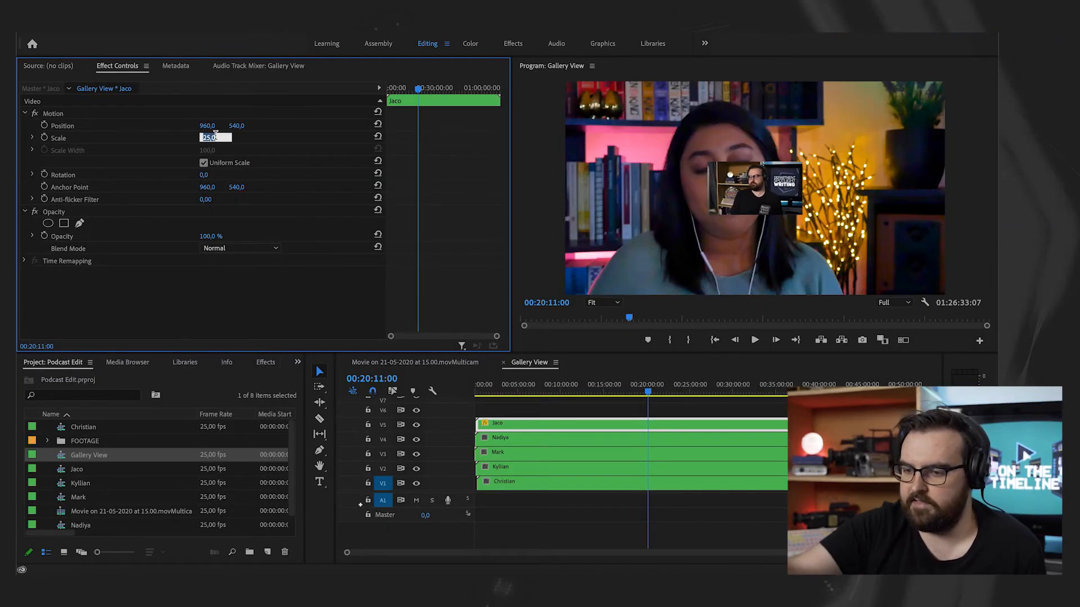
key(Return)
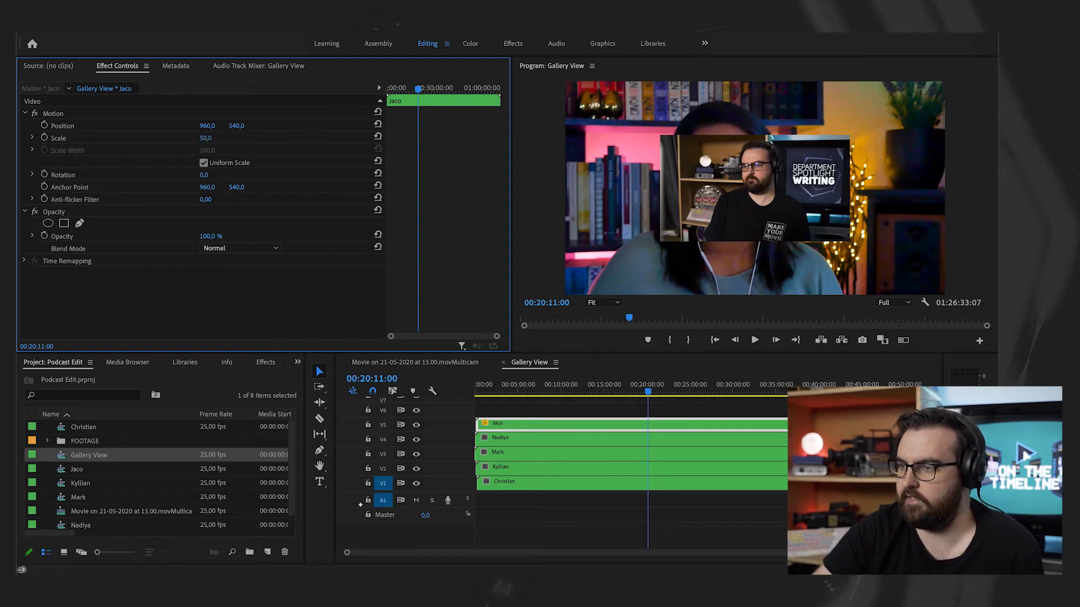
drag(252, 129, 407, 129)
drag(207, 127, 443, 126)
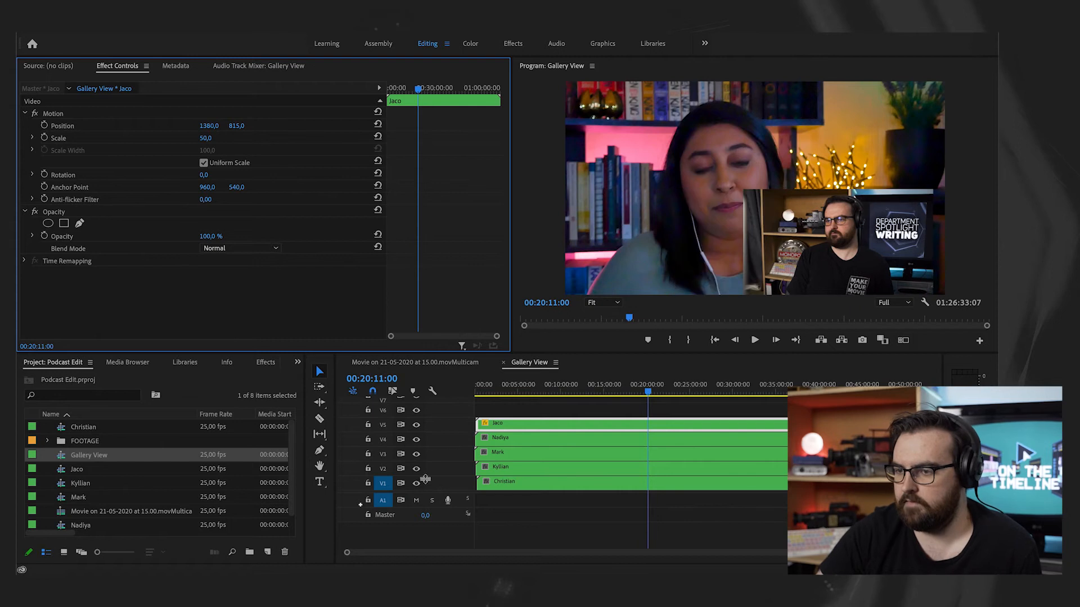
Scale the V4 clip to 50 and set its position to about 412, 264
click(514, 439)
click(211, 137)
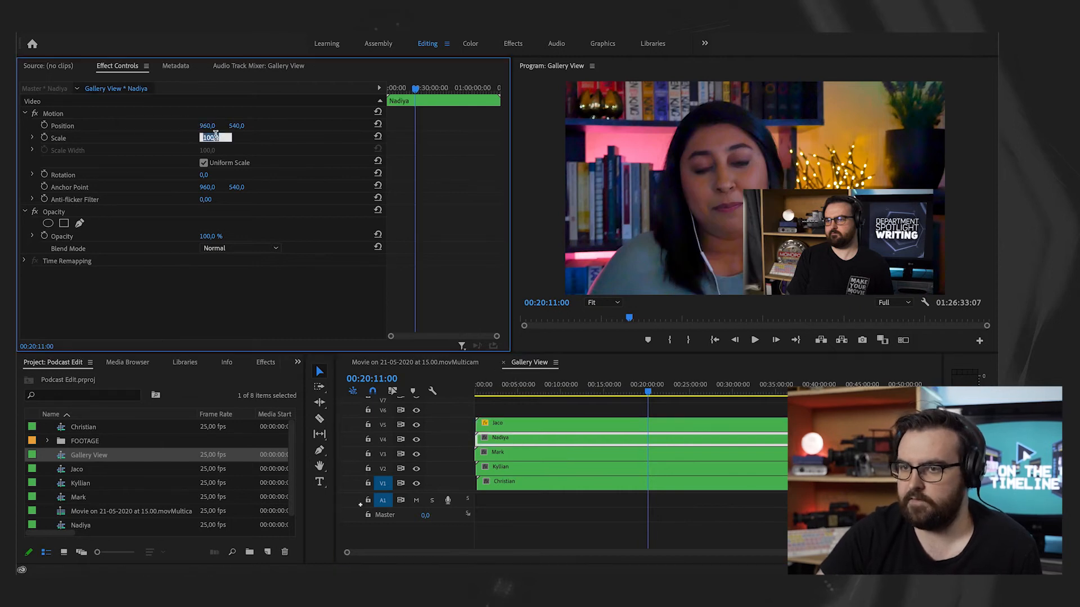
key(Return)
drag(237, 126, 82, 126)
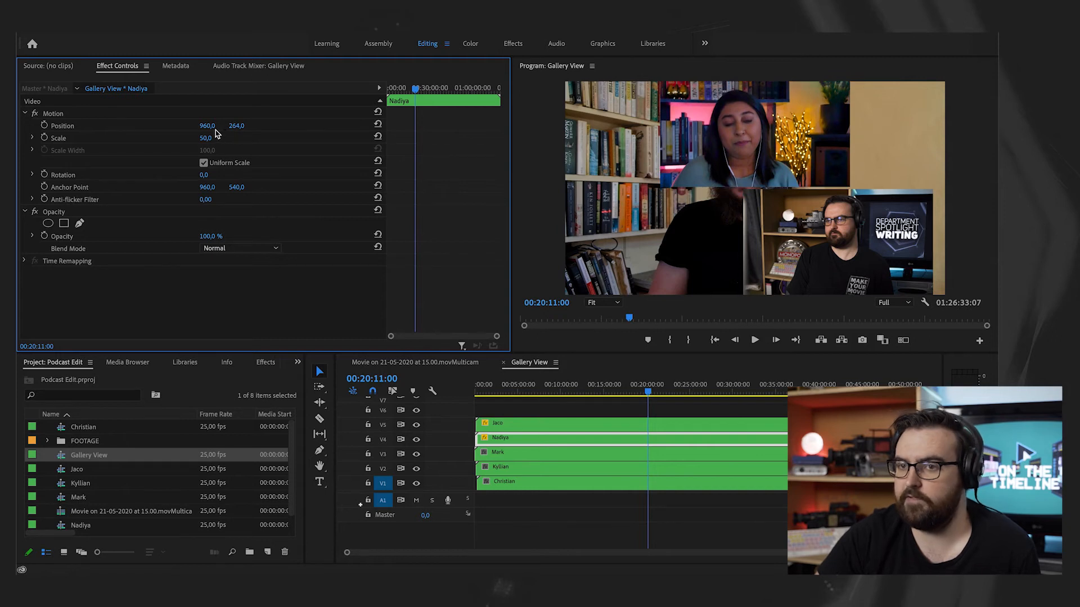
drag(215, 126, 56, 127)
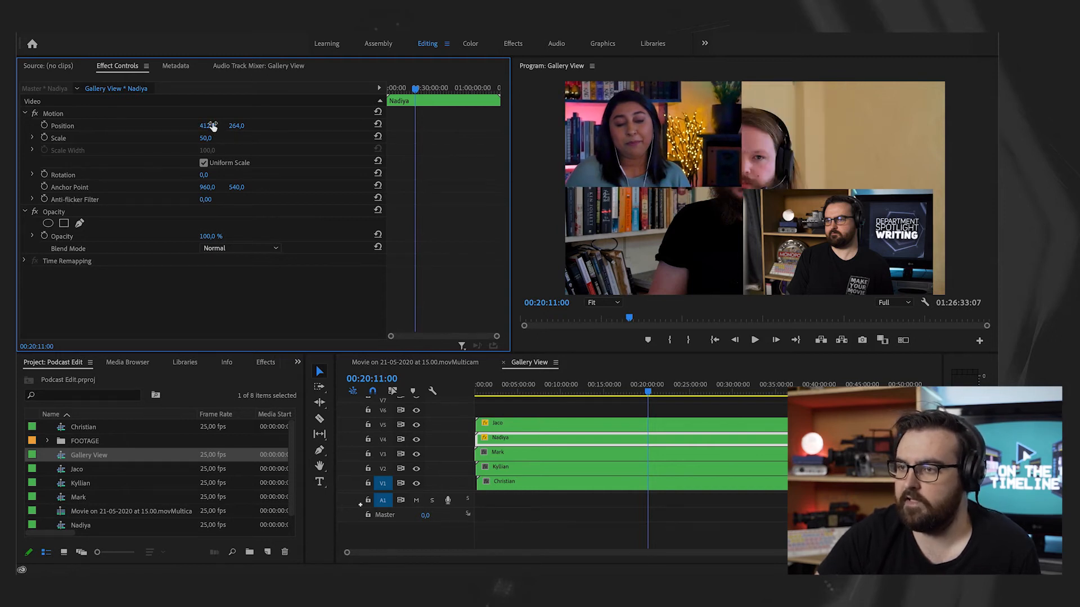
Scale the V3 clip to 50 and set its position to 474, 812
click(515, 455)
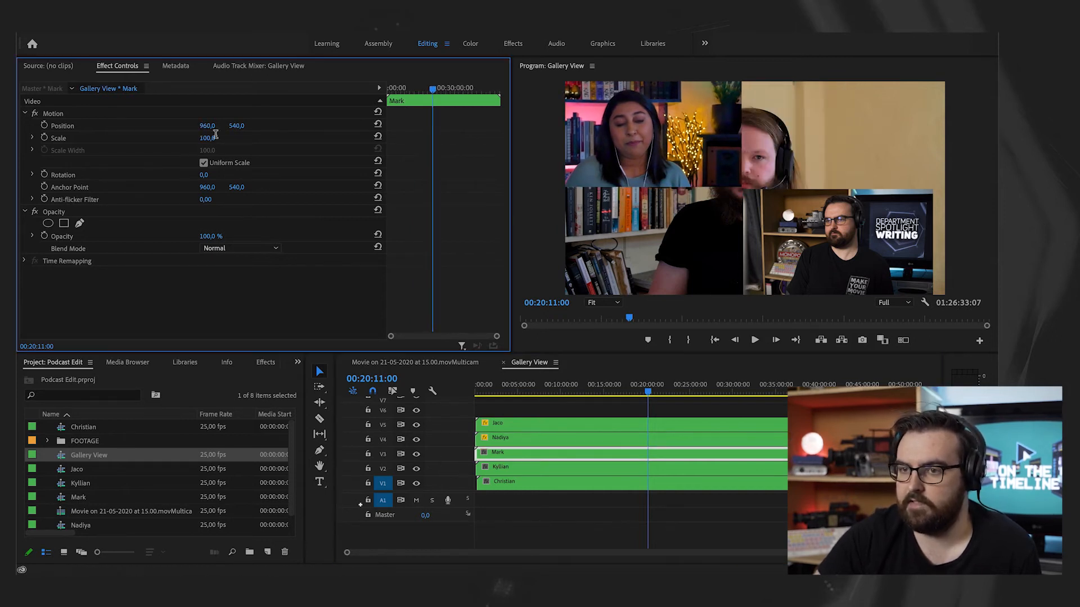
key(Return)
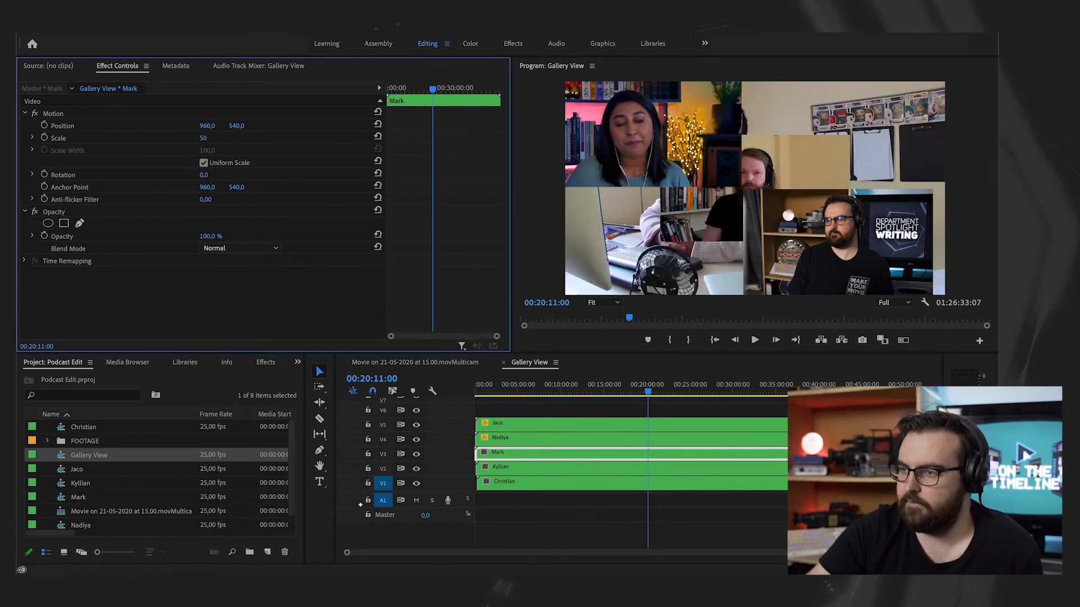
drag(236, 126, 201, 126)
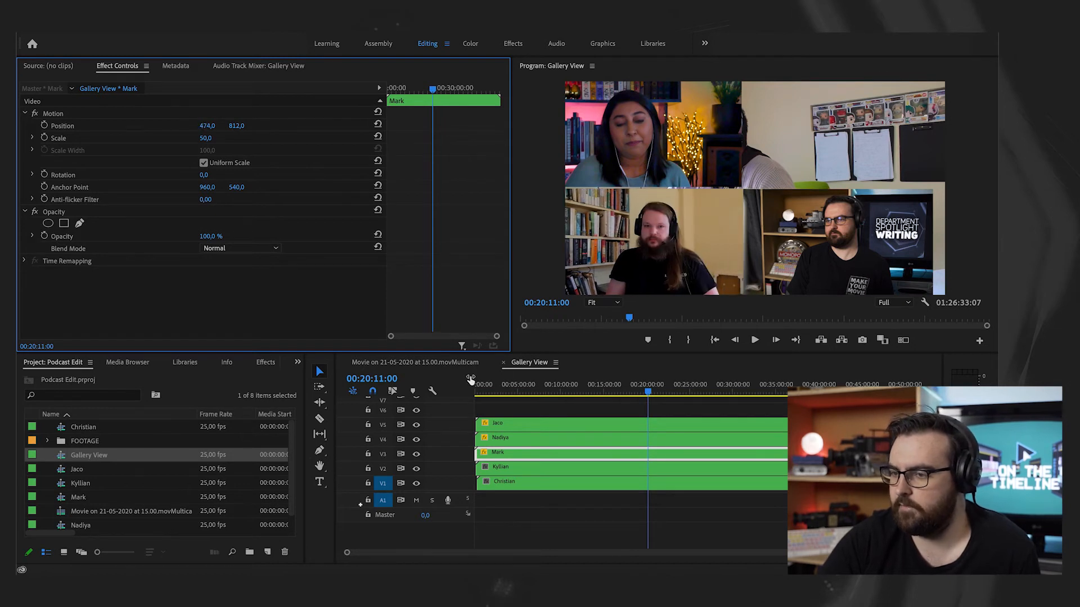
Scale the V2 clip to 50 and set its position to 1250, 267
click(516, 442)
click(511, 468)
click(206, 139)
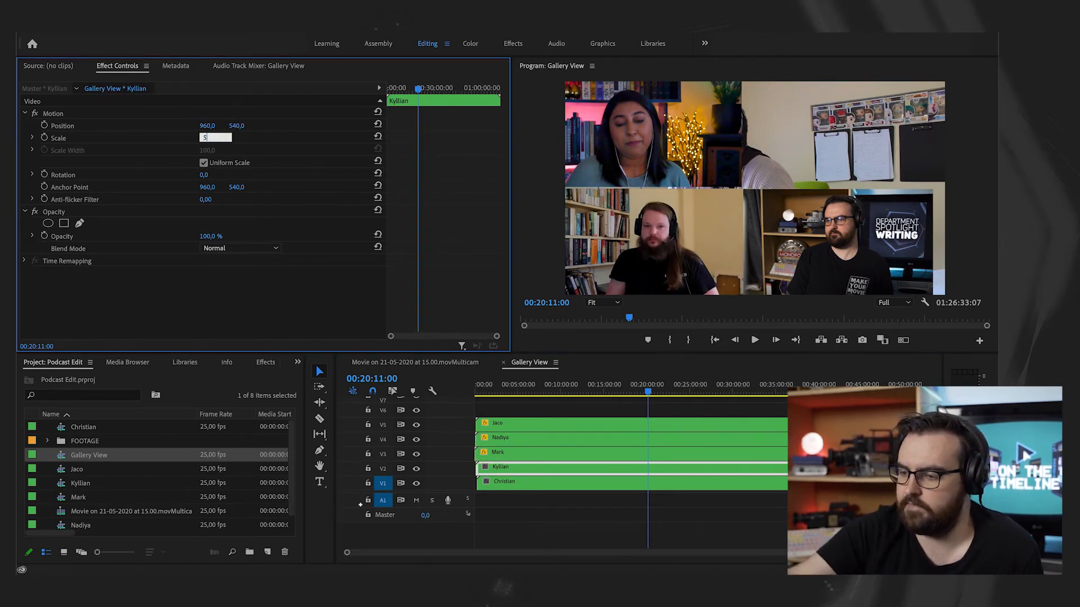
key(Return)
drag(236, 126, 82, 126)
drag(207, 126, 370, 126)
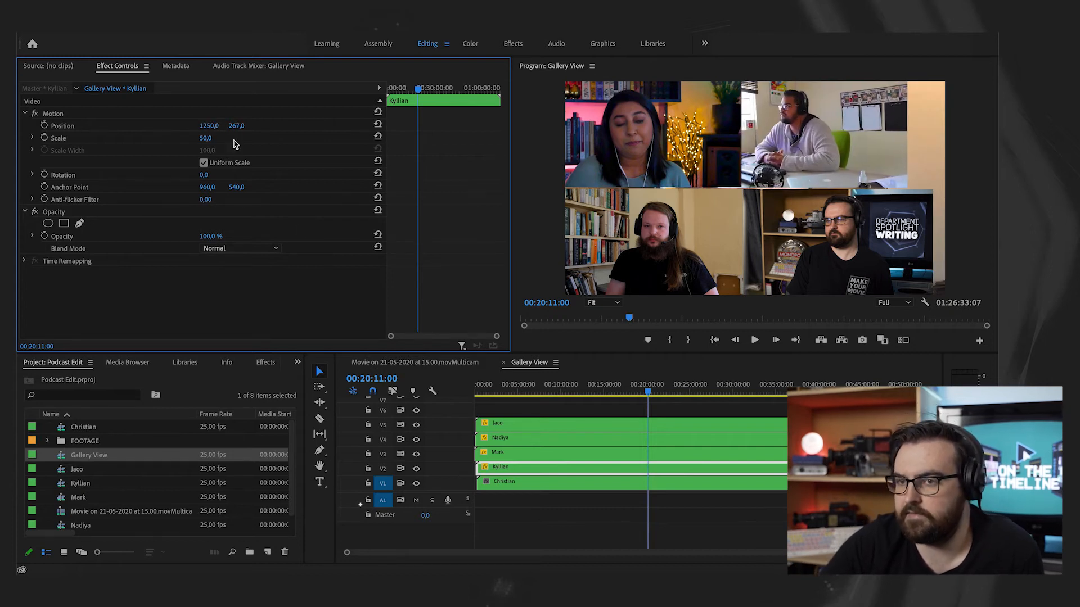
Scale the V1 clip to 50 and move it into the upper right area of the frame
click(511, 481)
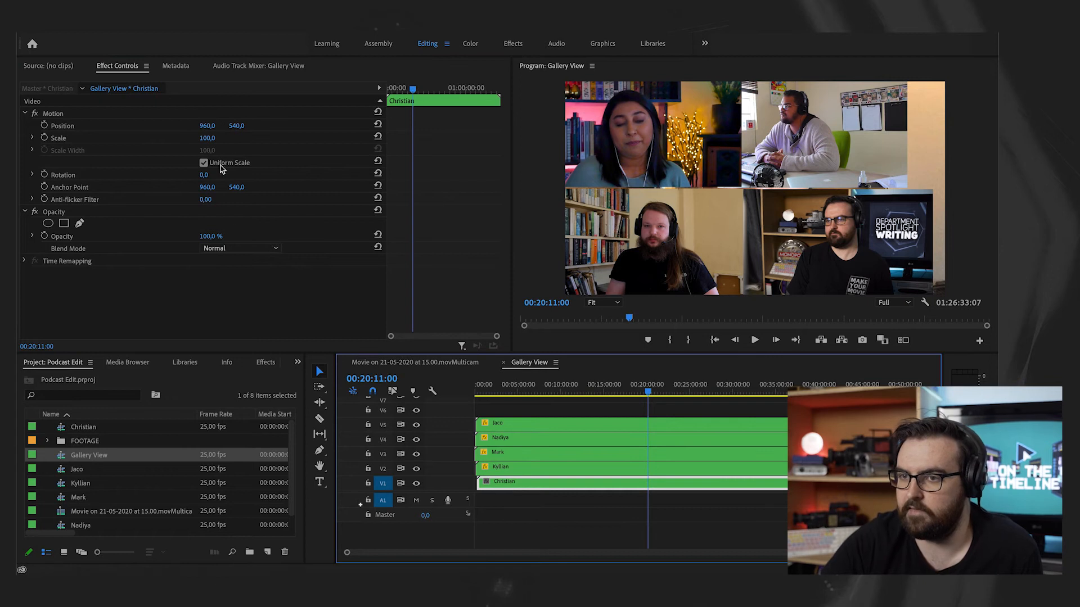
click(216, 137)
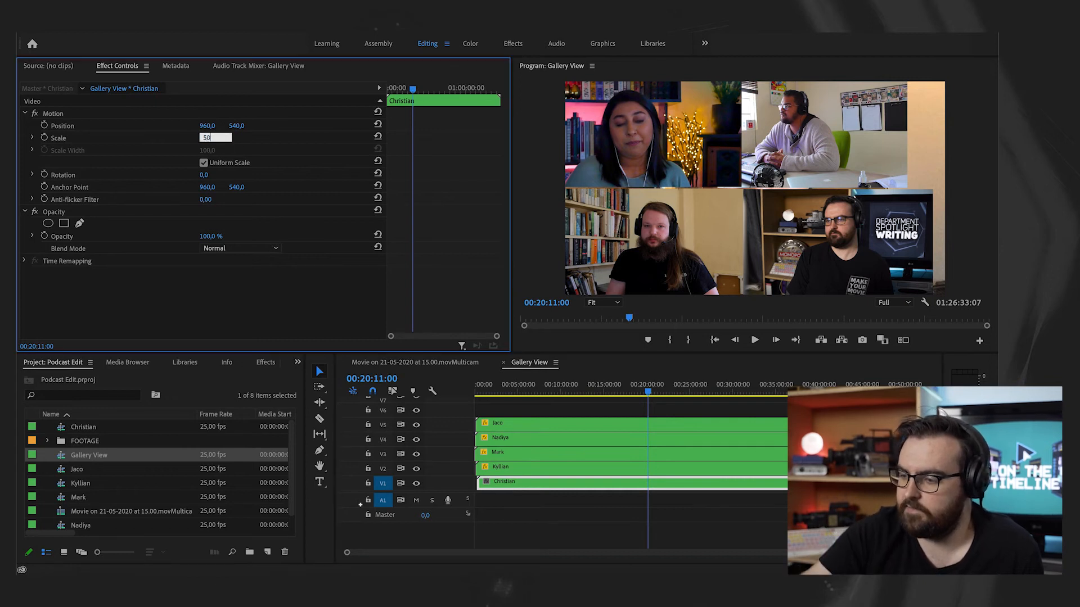
text(50)
key(Return)
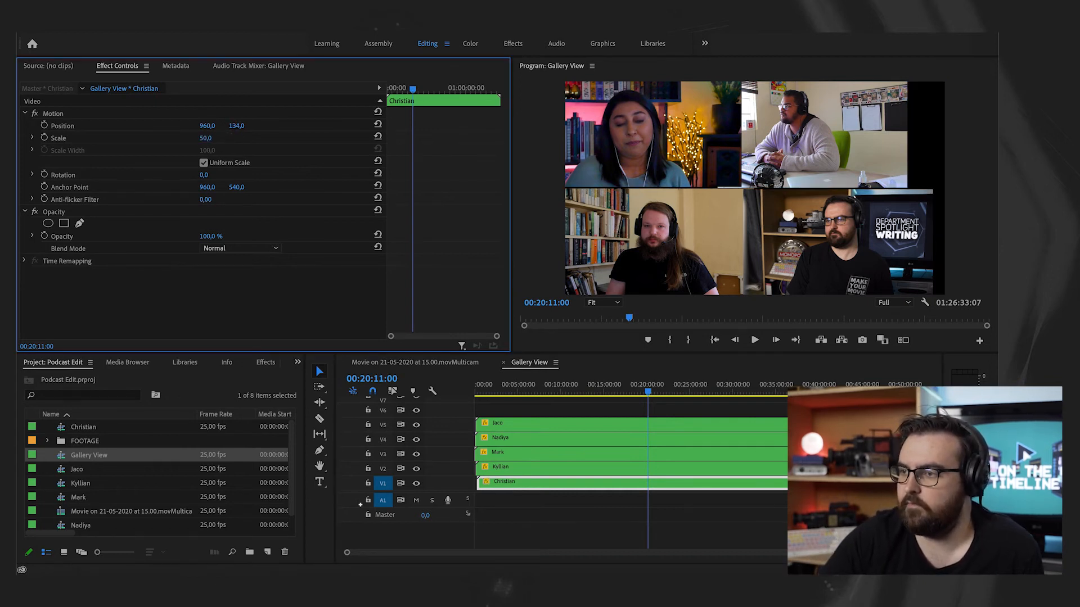
drag(215, 126, 502, 126)
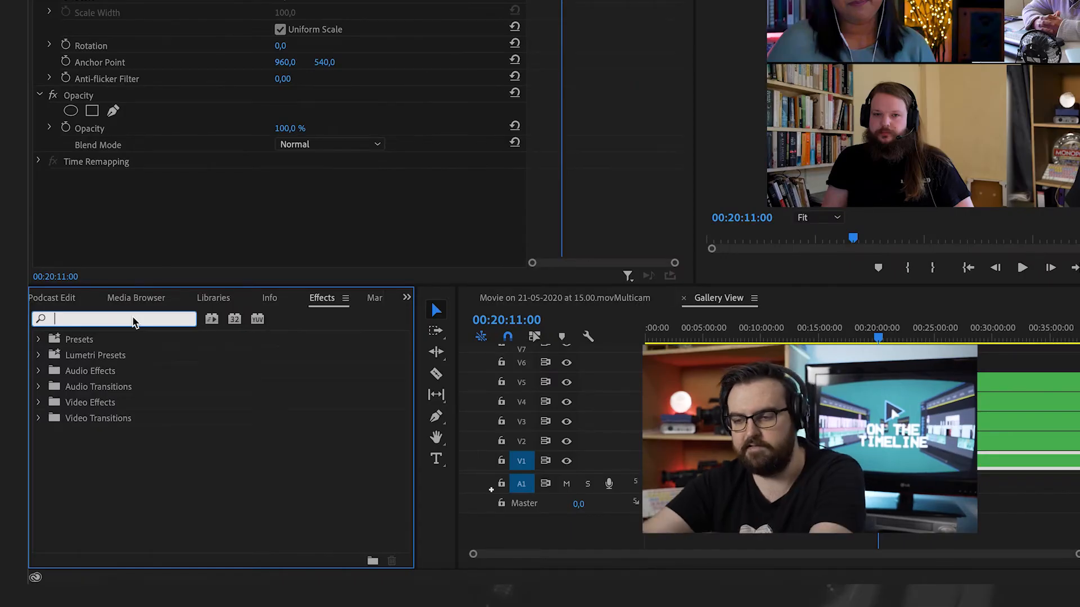
Find the Crop effect and apply it to the V4 clip, cropping 10% from its left and 20% from its right
text(crop)
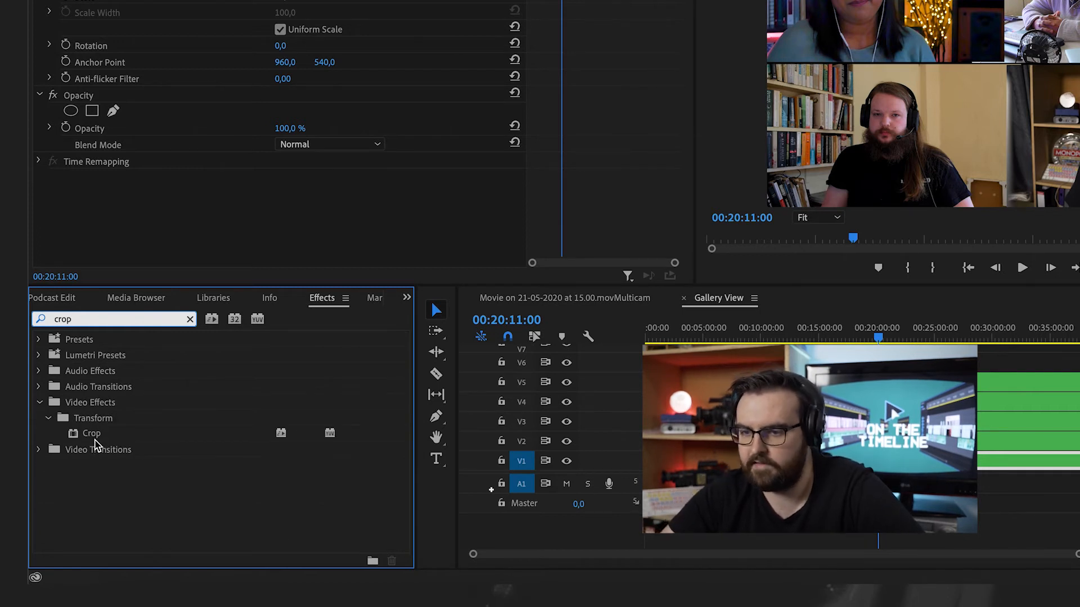
drag(91, 434, 378, 207)
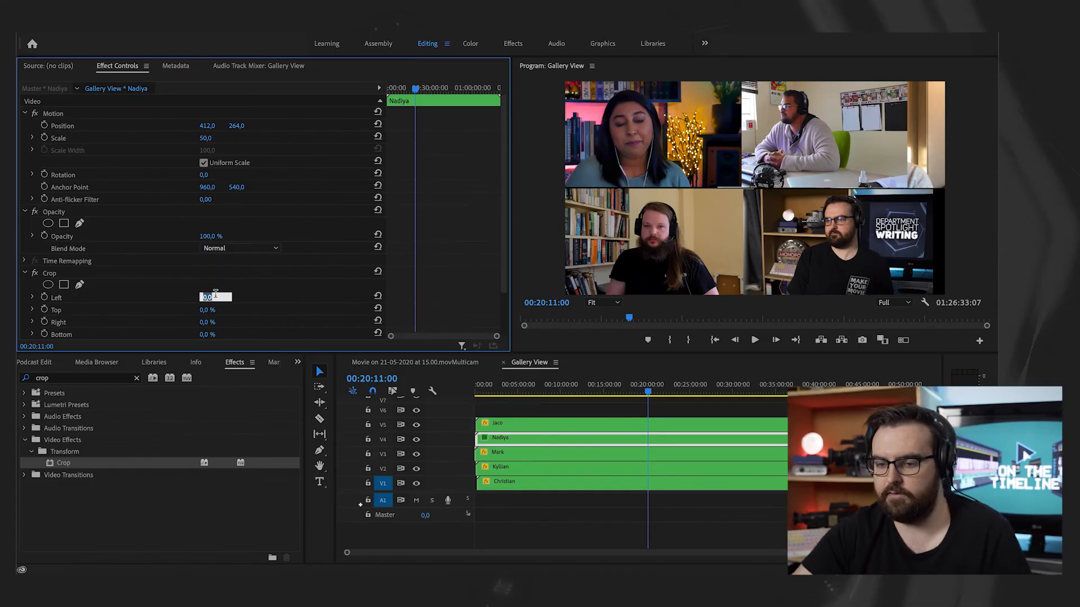
click(285, 211)
key(shift+Up)
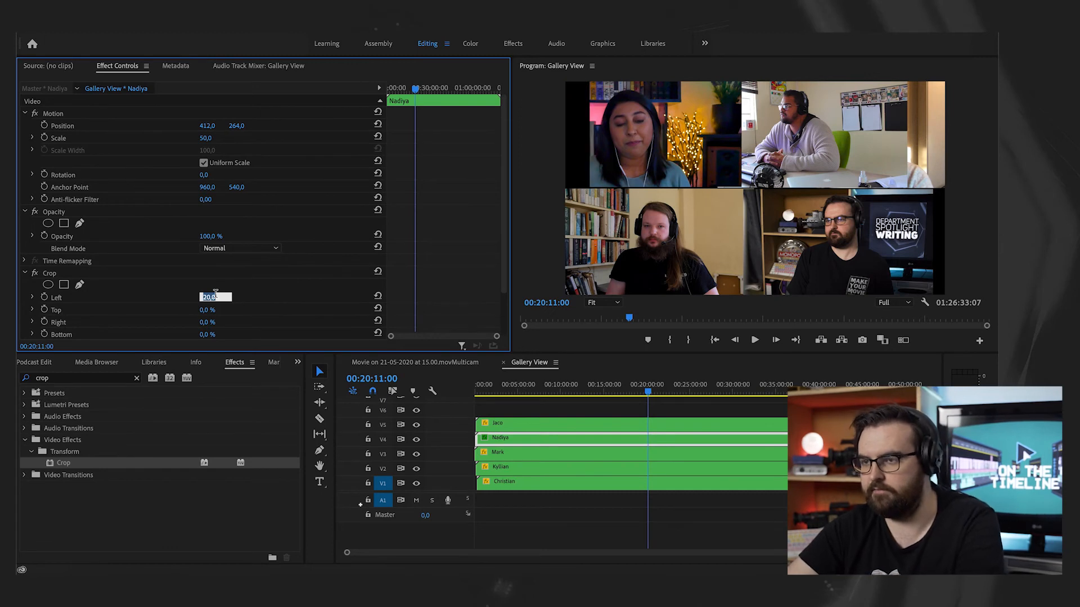
key(shift+Down)
key(Return)
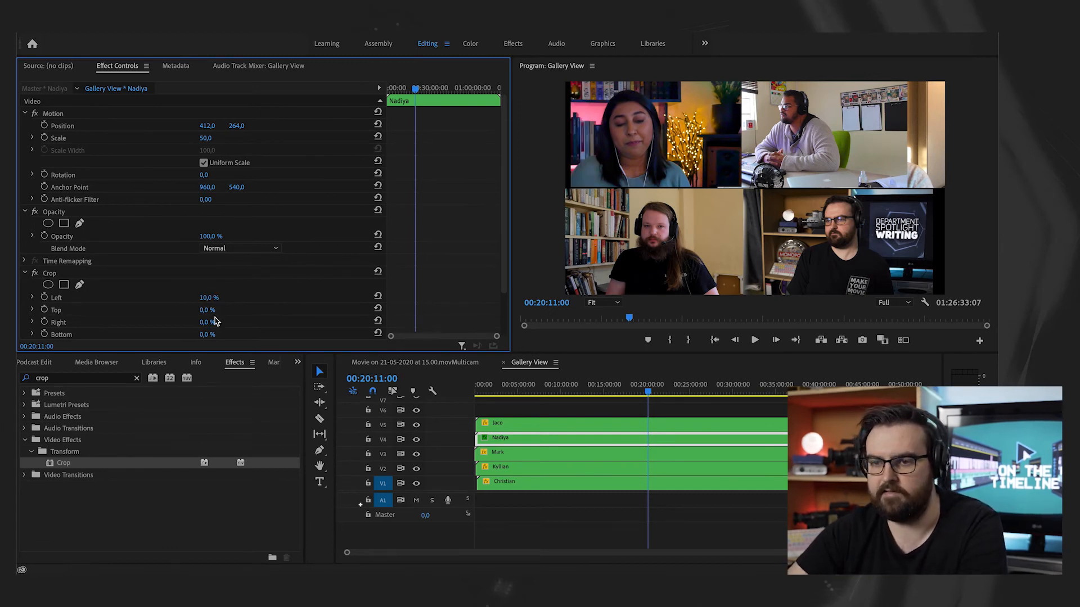
key(shift+Up)
key(shift+Up)
key(shift+Up)
key(shift+Down)
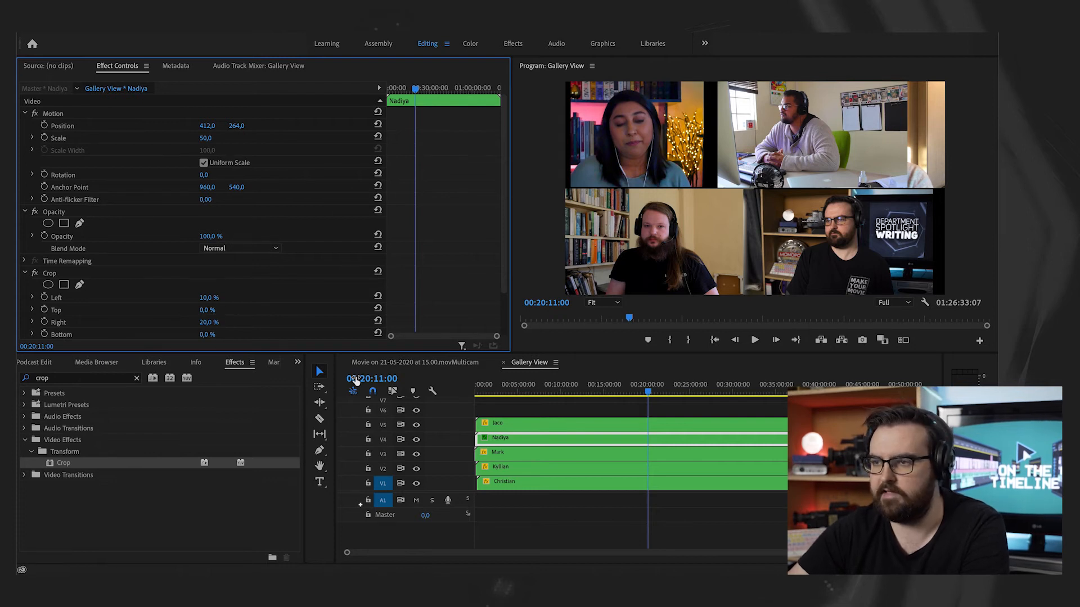
Apply the Crop effect to the V2 clip, cropping 10% from its left and 20% from its right
click(534, 469)
double_click(51, 467)
click(208, 297)
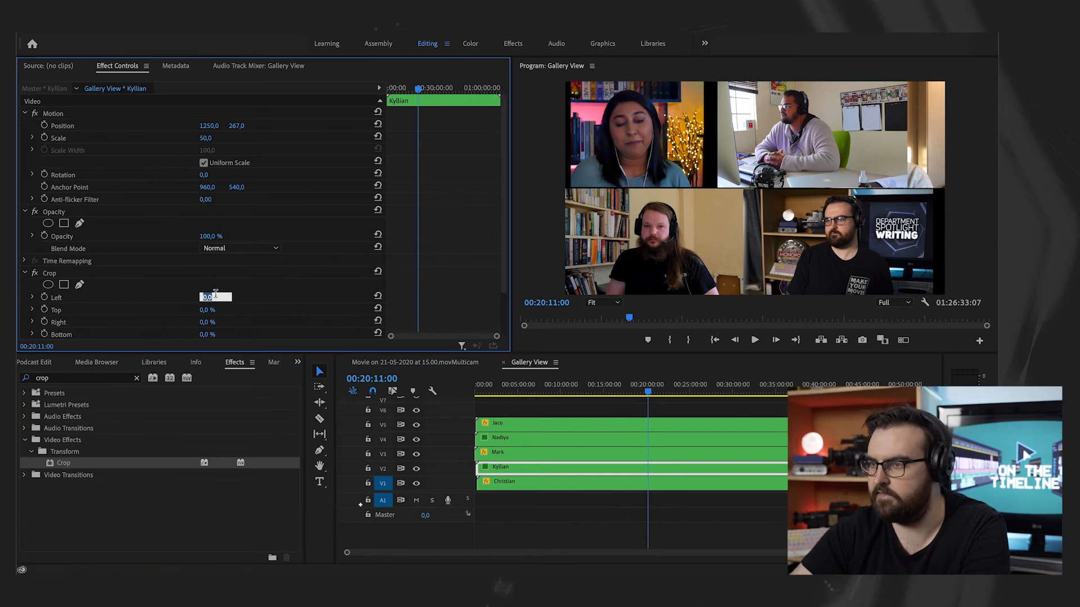
text(10)
key(Return)
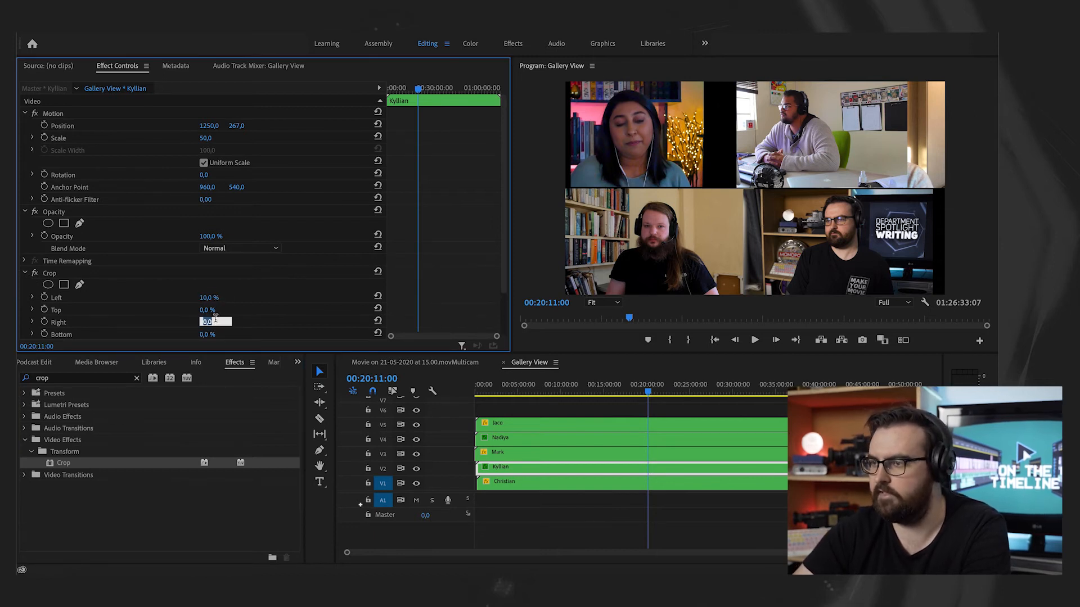
text(30)
key(Return)
text(20)
key(Return)
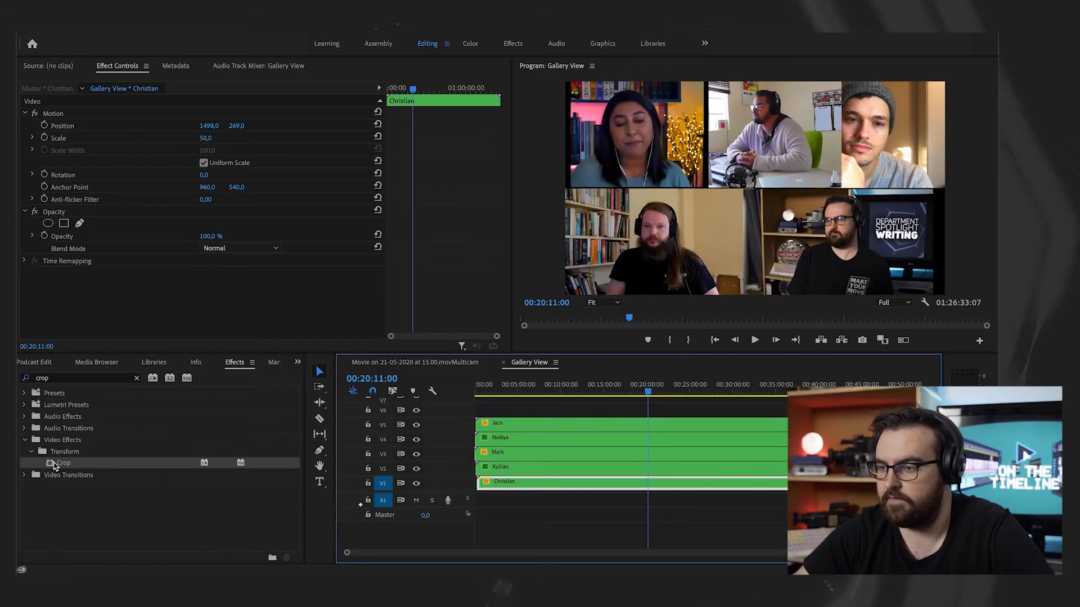
Apply the Crop effect to the V1 clip
click(53, 463)
drag(53, 463, 188, 272)
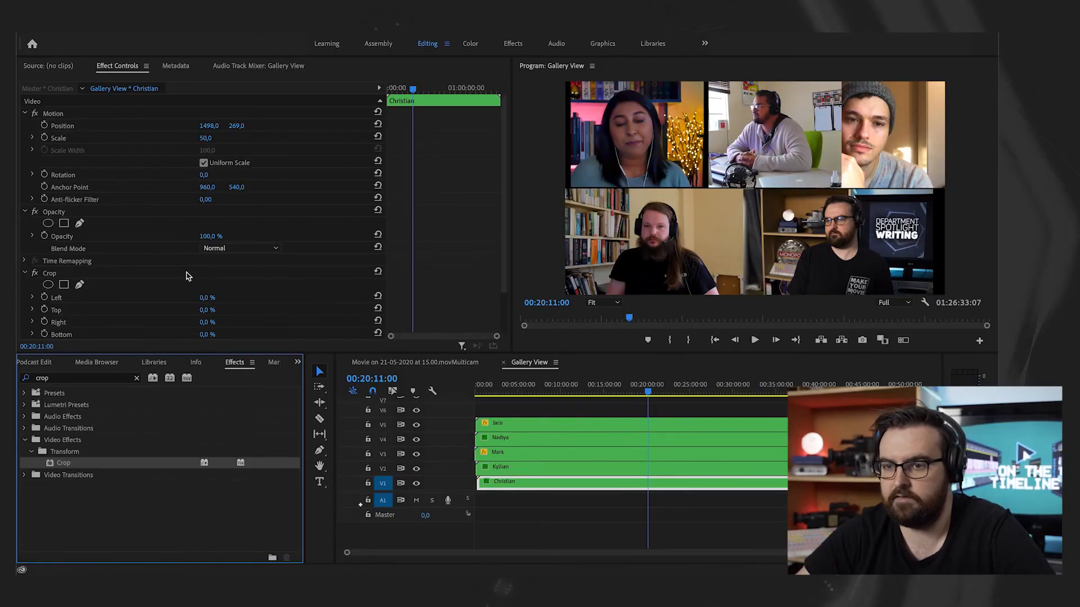
click(208, 309)
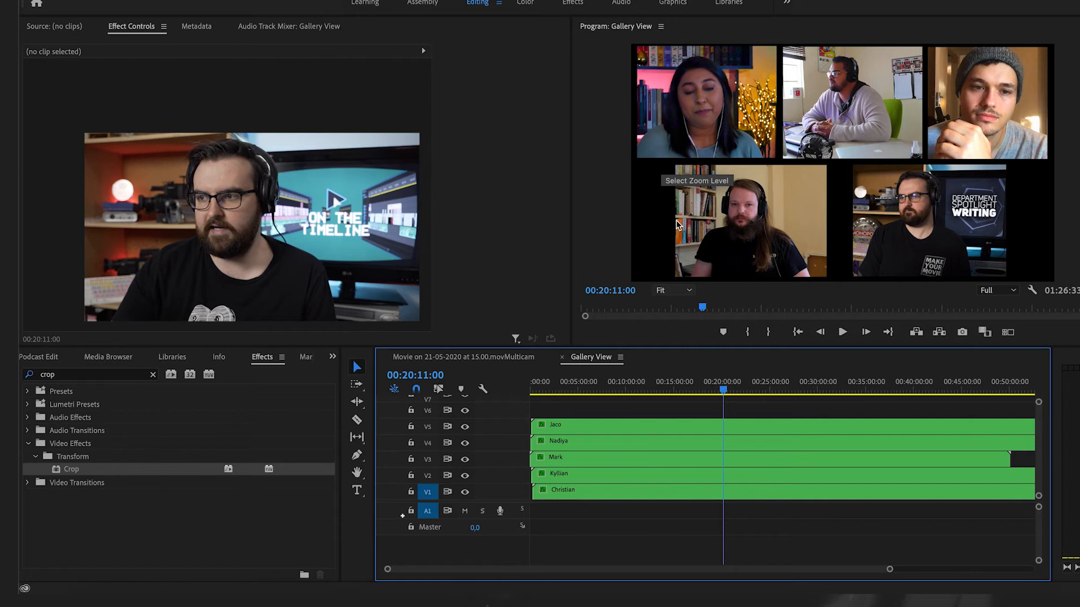
Move all five gallery clips up one track, onto V2–V6
drag(606, 410, 561, 483)
click(561, 504)
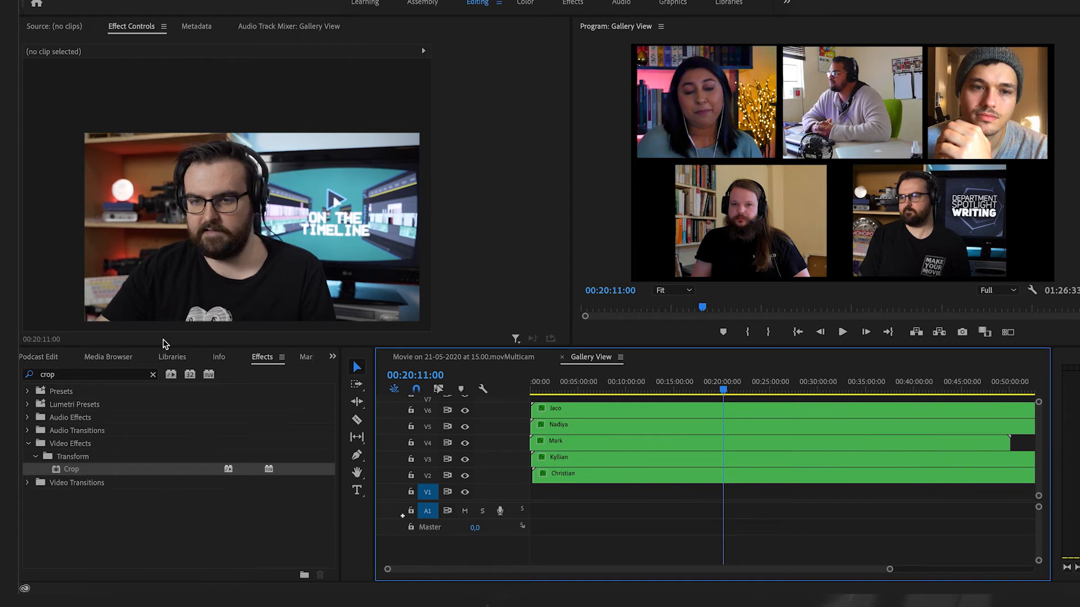
Group the multicam, all participant sequences and the Gallery View sequence into a new bin named Multicam, leaving FOOTAGE out, and collapse it
click(39, 357)
scroll(105, 497, down, 1)
scroll(106, 497, left, 1)
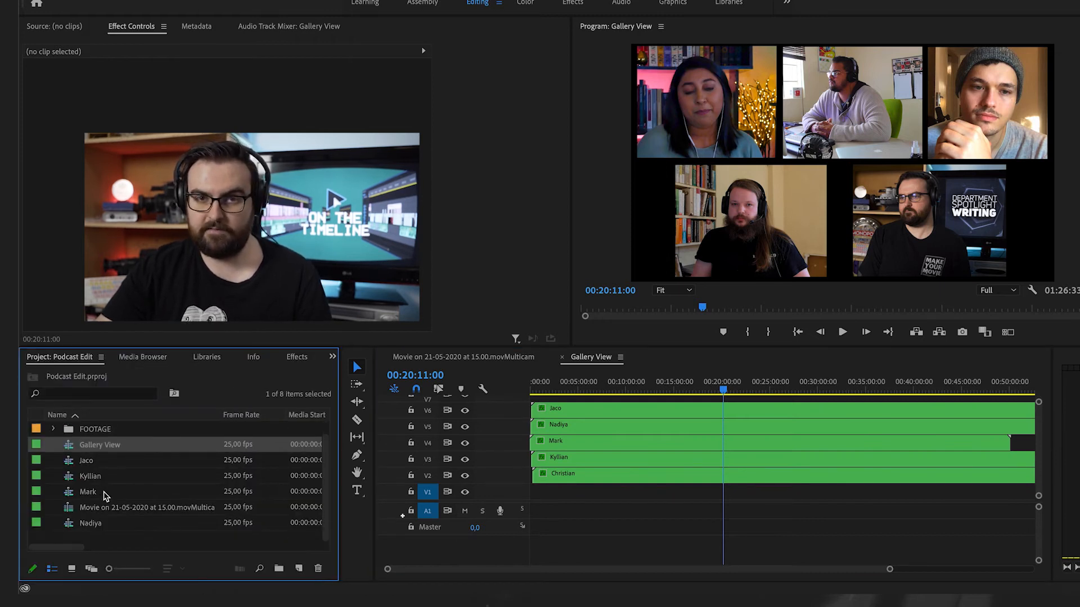
scroll(105, 483, up, 1)
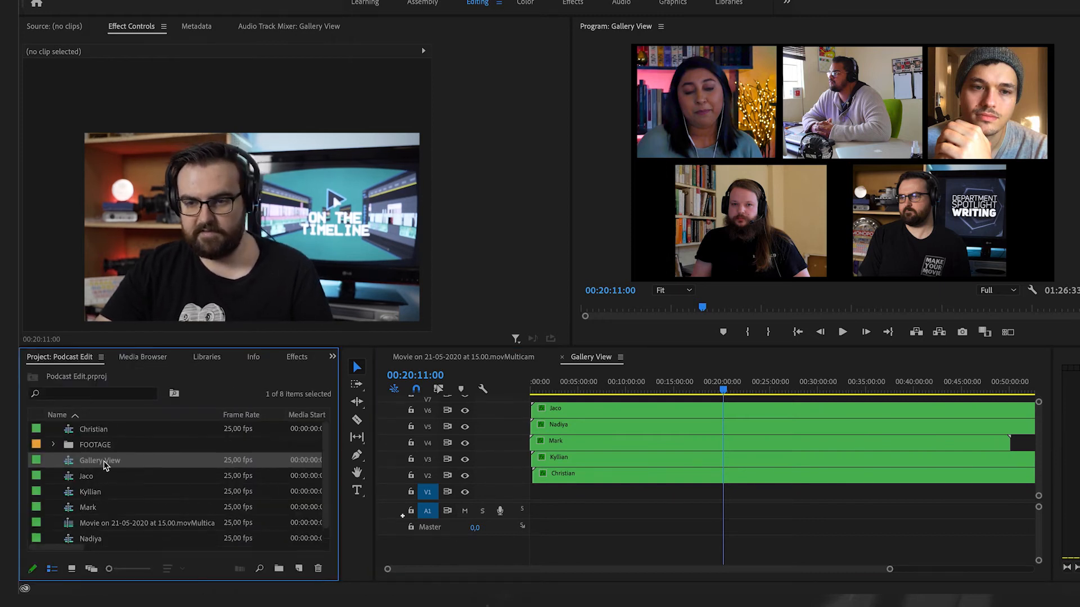
scroll(109, 531, down, 1)
click(111, 525)
scroll(111, 527, up, 1)
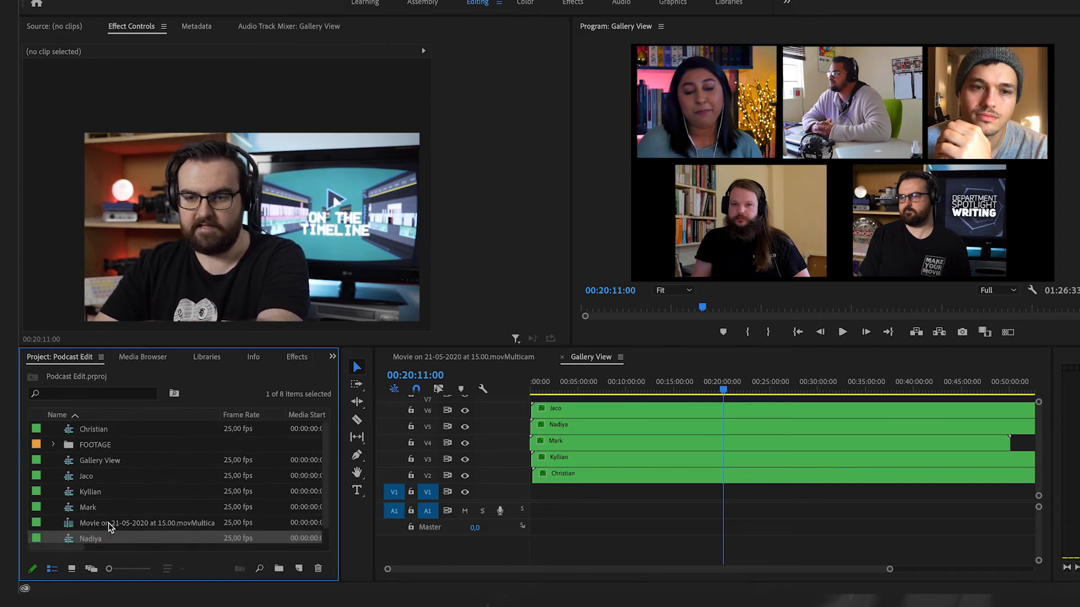
shift+click(111, 434)
ctrl+click(100, 444)
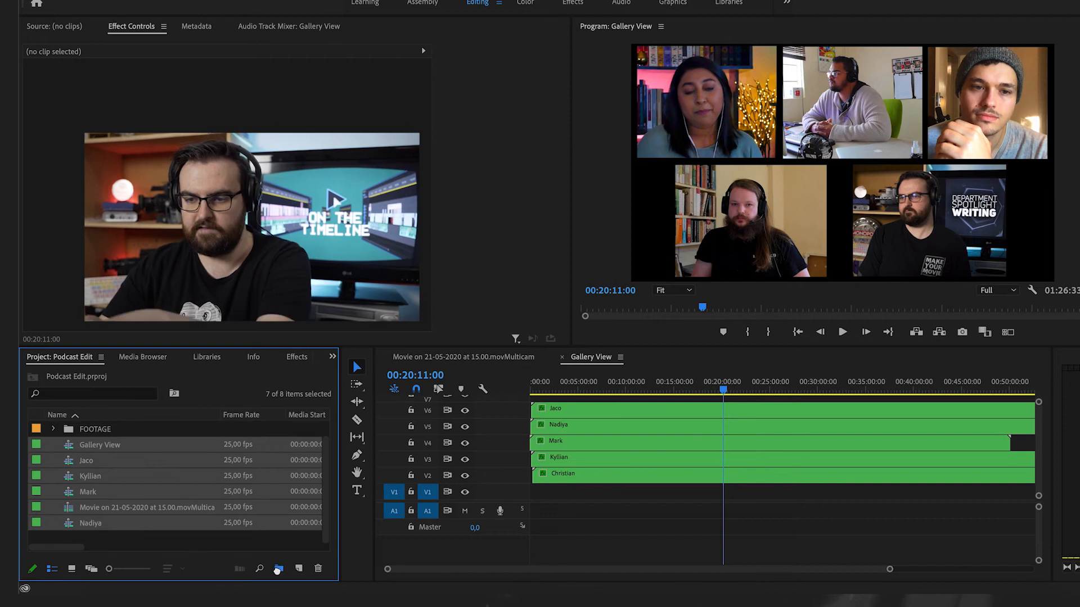
click(278, 569)
text(Multicam)
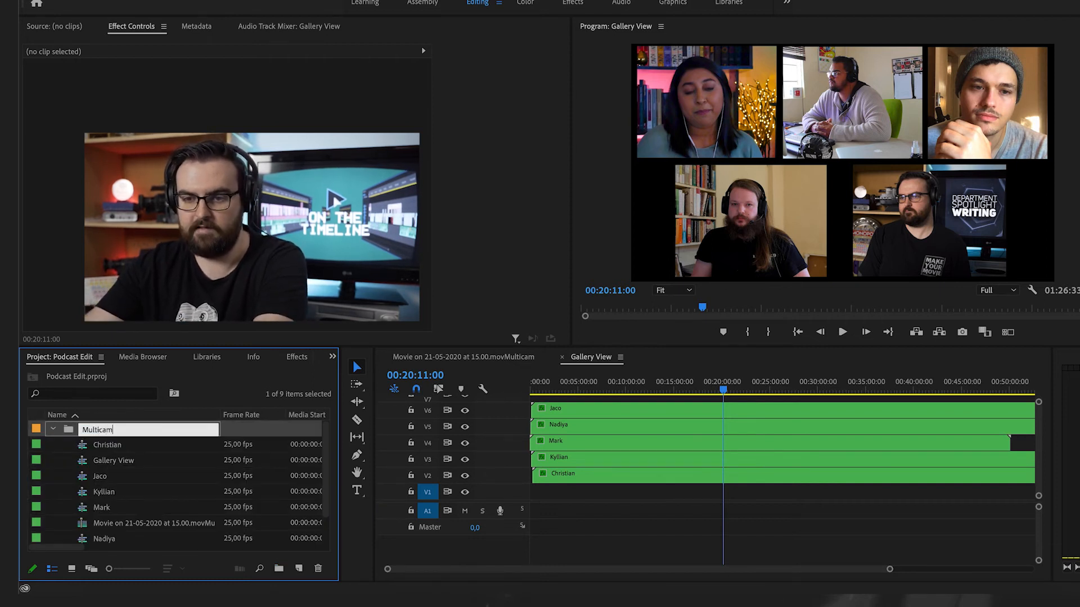
key(Return)
click(53, 429)
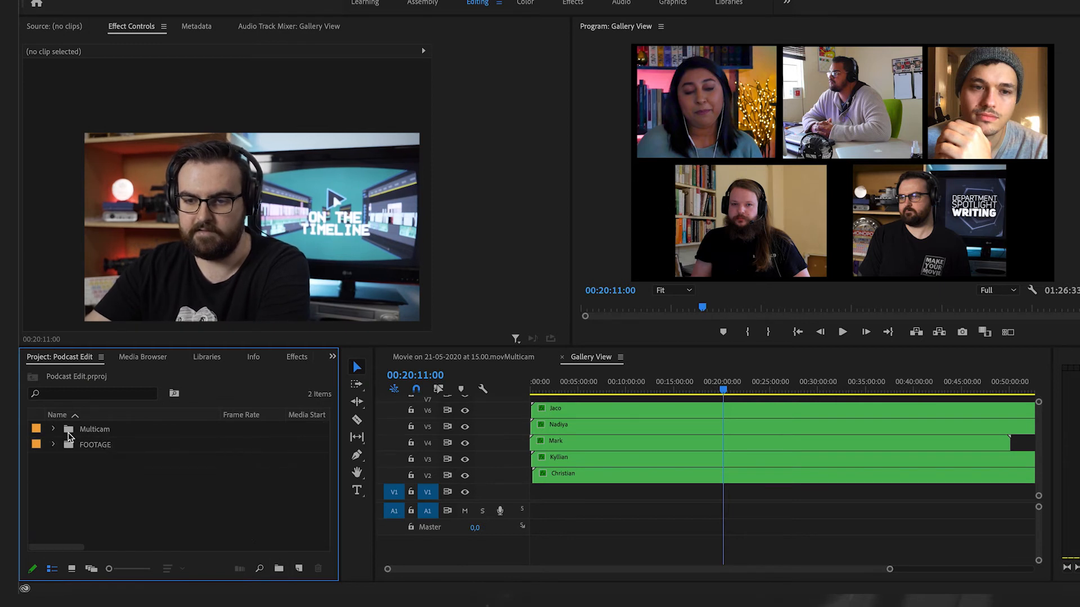
Place the Multicam bin inside a new bin named Sequences
click(106, 431)
click(279, 570)
text(Sequences)
key(Return)
click(186, 516)
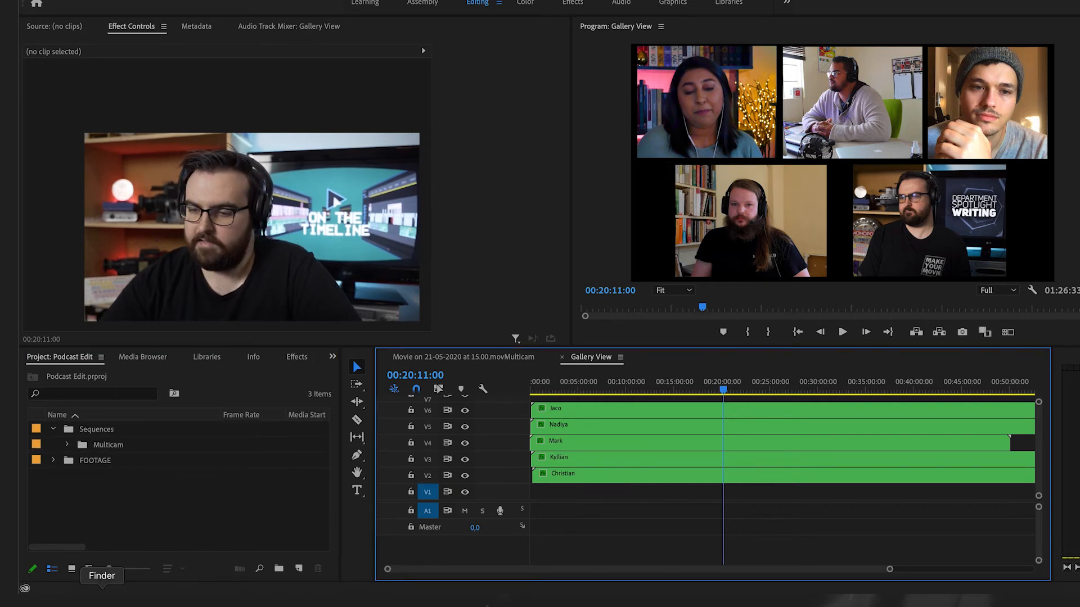
Import bg shape.png from the Producing folder in Finder into the project and place it at the start of V1 in Gallery View
click(102, 591)
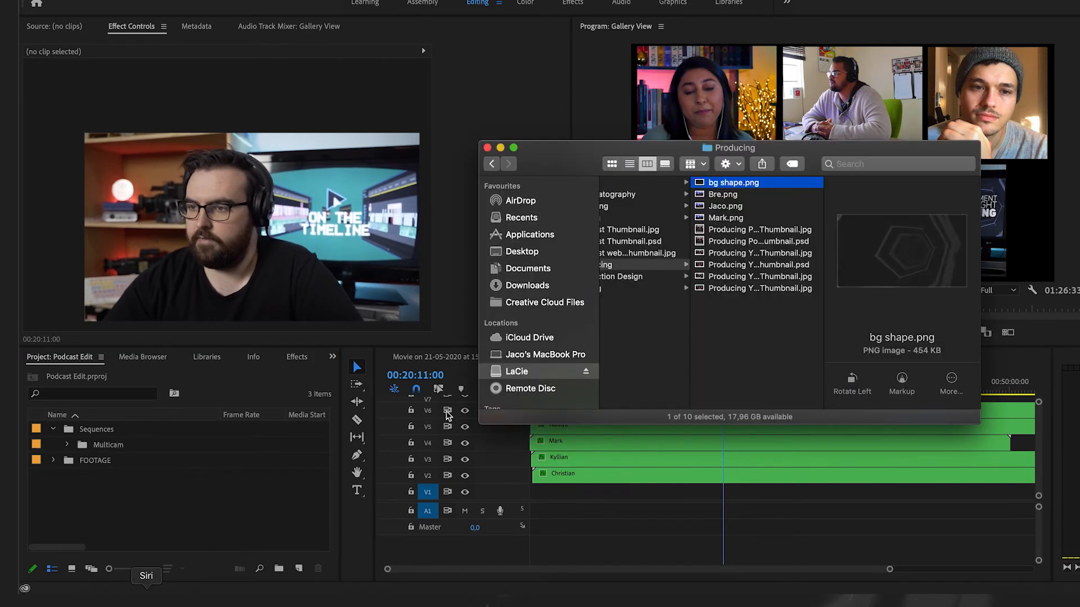
drag(733, 184, 137, 504)
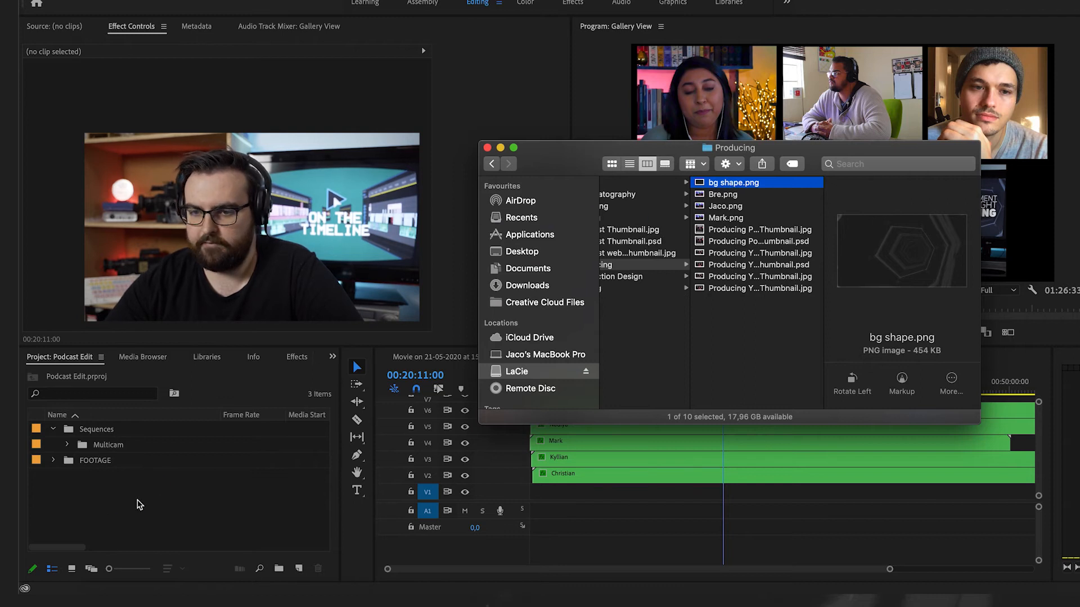
drag(180, 432, 532, 497)
Extend the bg shape.png clip on V1 to the end of the longest gallery clip, on V2
drag(532, 495, 1019, 503)
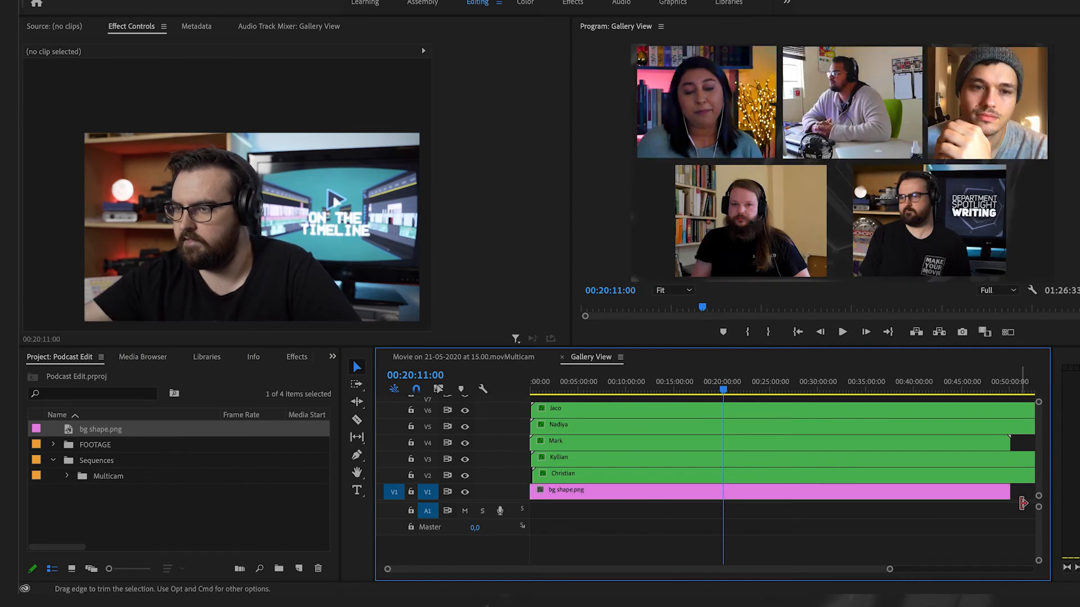
key(backslash)
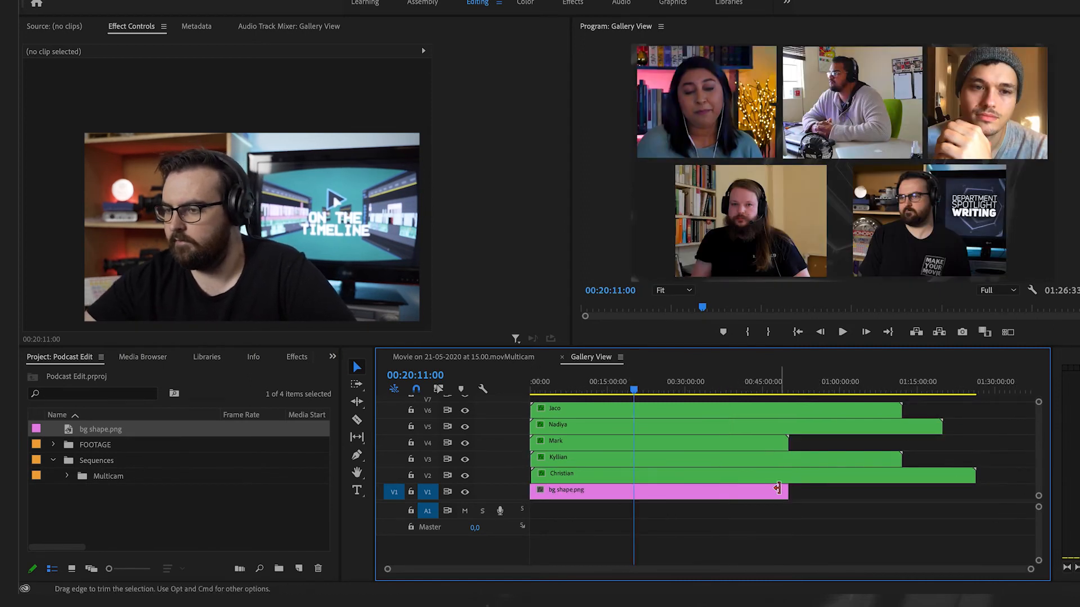
drag(786, 490, 977, 492)
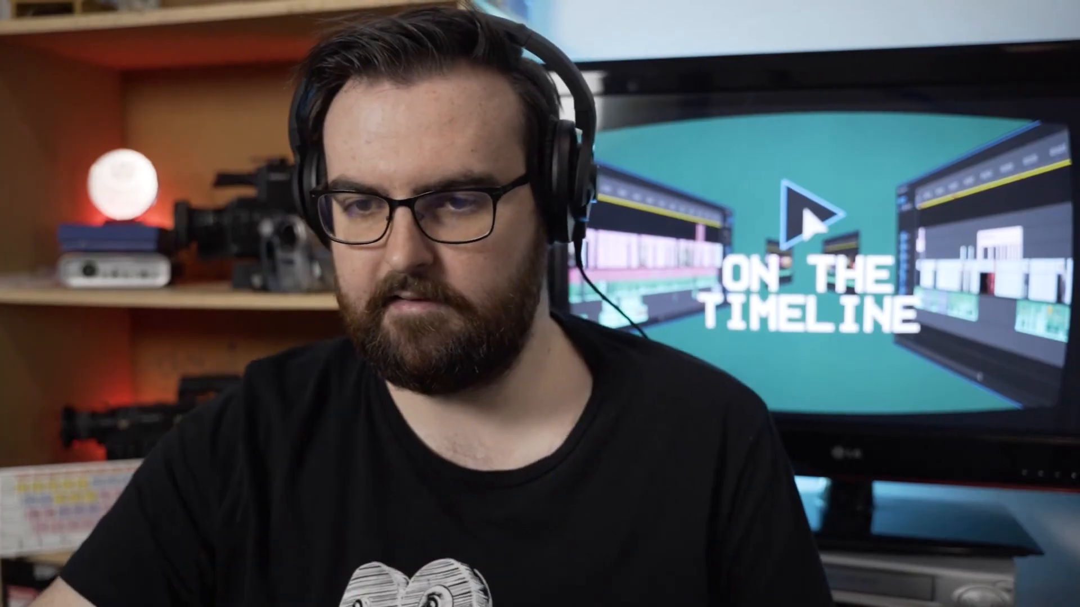